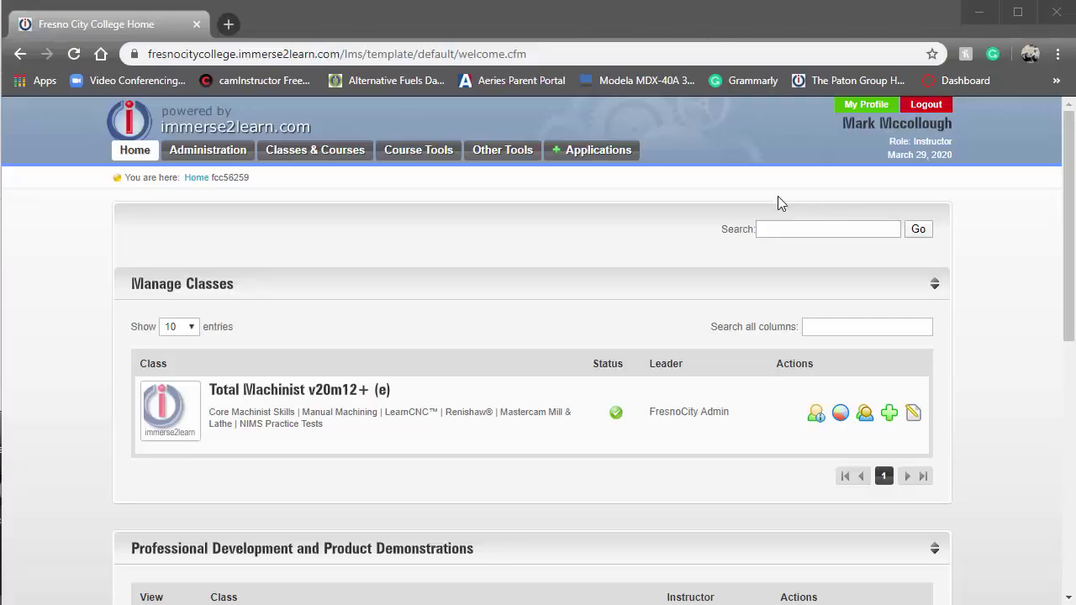
Step: Launch the first HAAS VF3 simulator from the learning site's applications and power up the machine control with a power-up restart
left_click(605, 158)
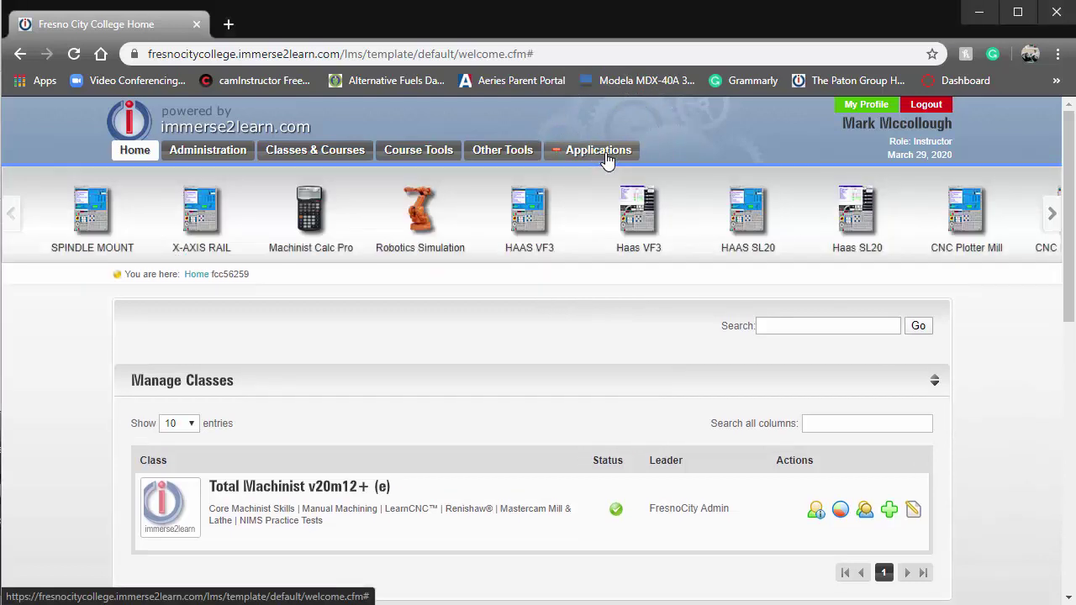
left_click(542, 214)
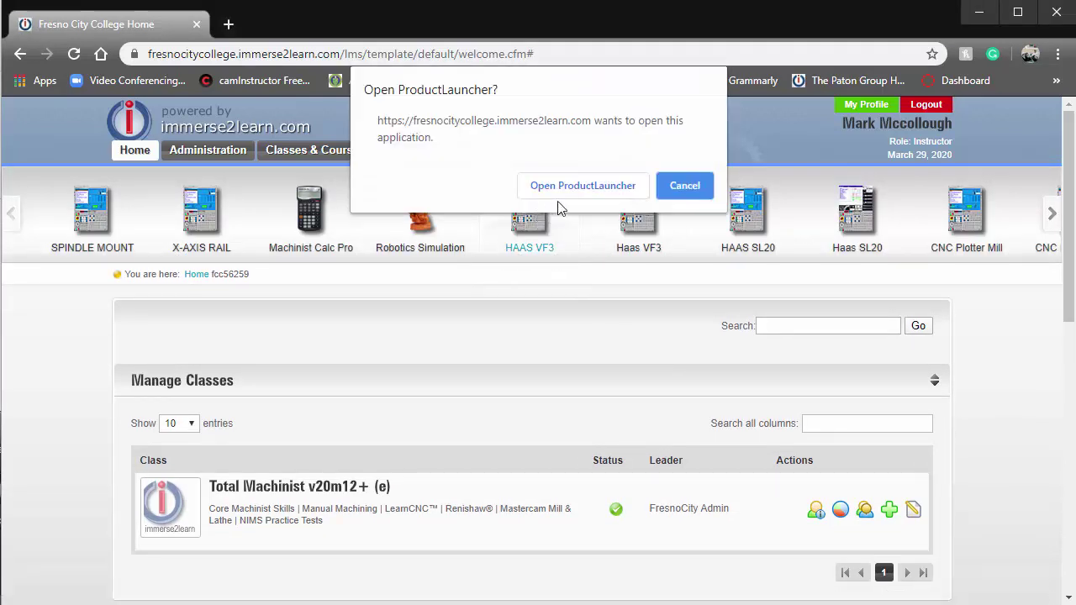
left_click(583, 193)
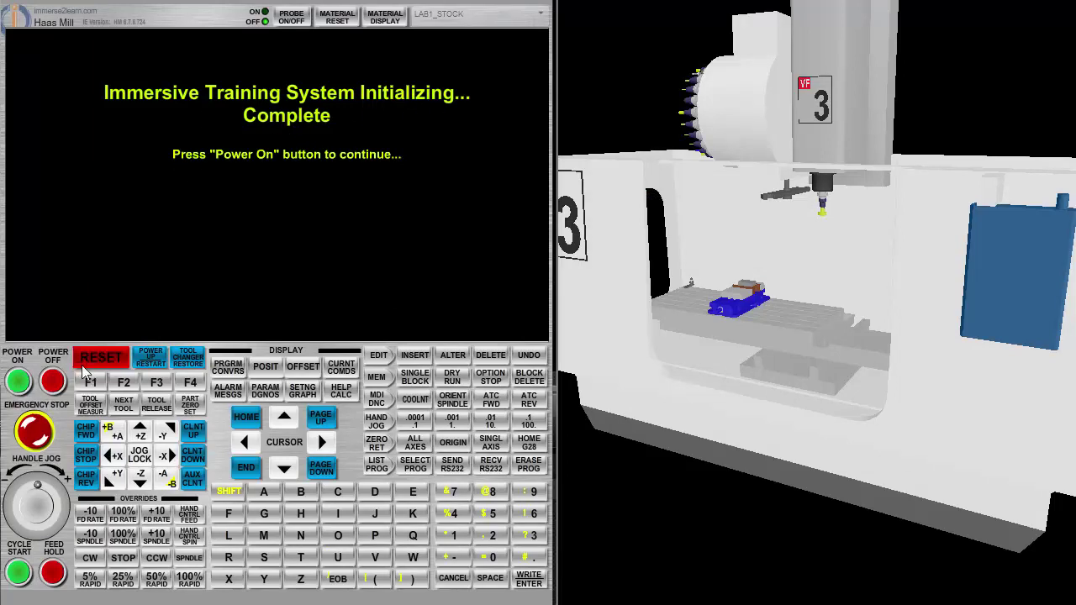
left_click(18, 383)
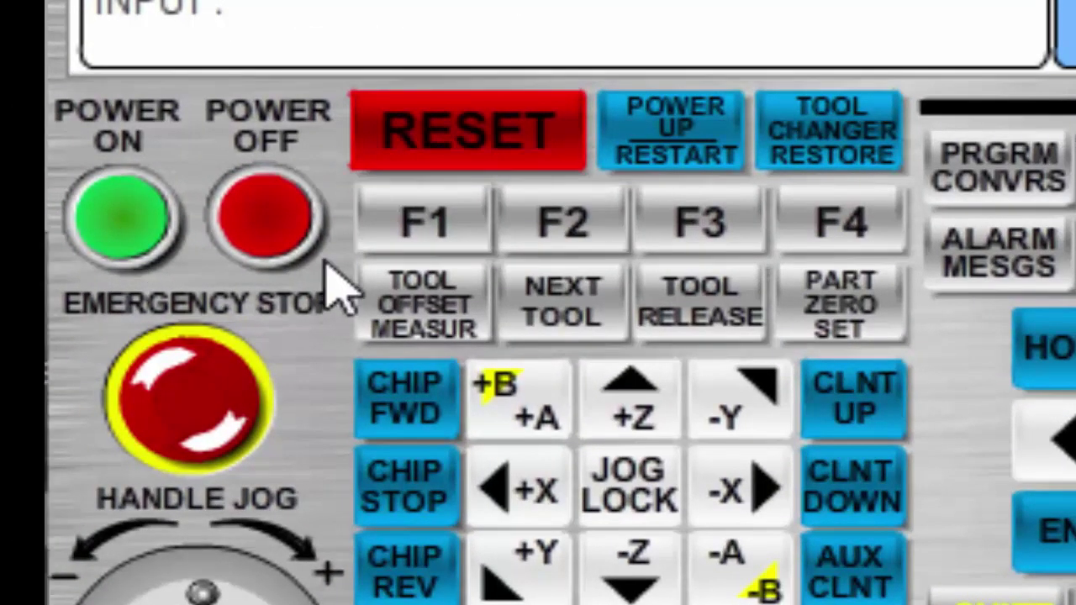
left_click(663, 132)
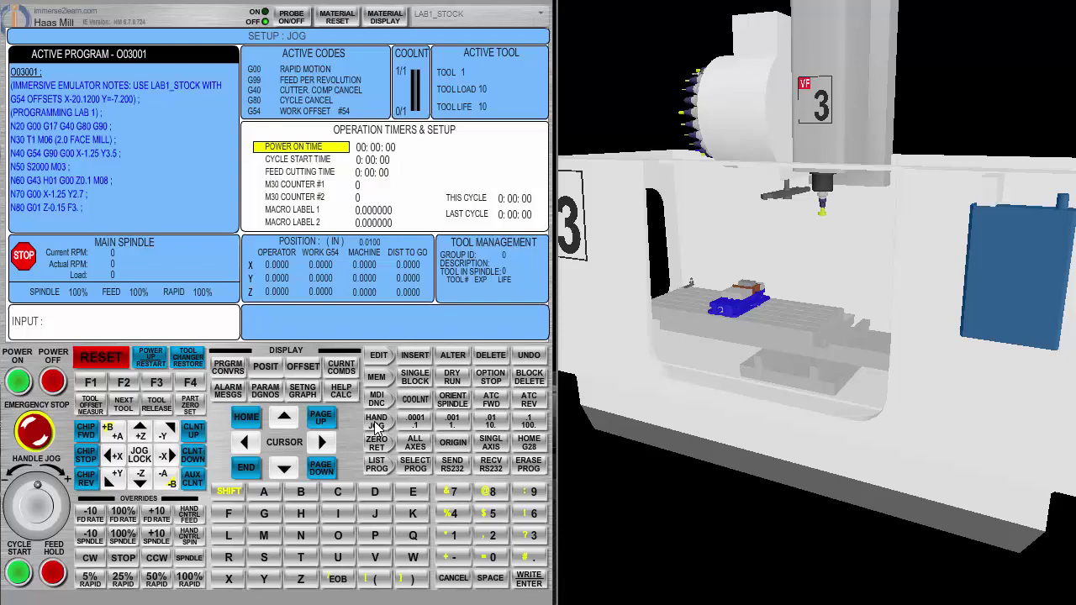
Step: Enter hand jog mode with the .1 increment and jog the X axis in the negative direction to about -17.65 in
left_click(376, 425)
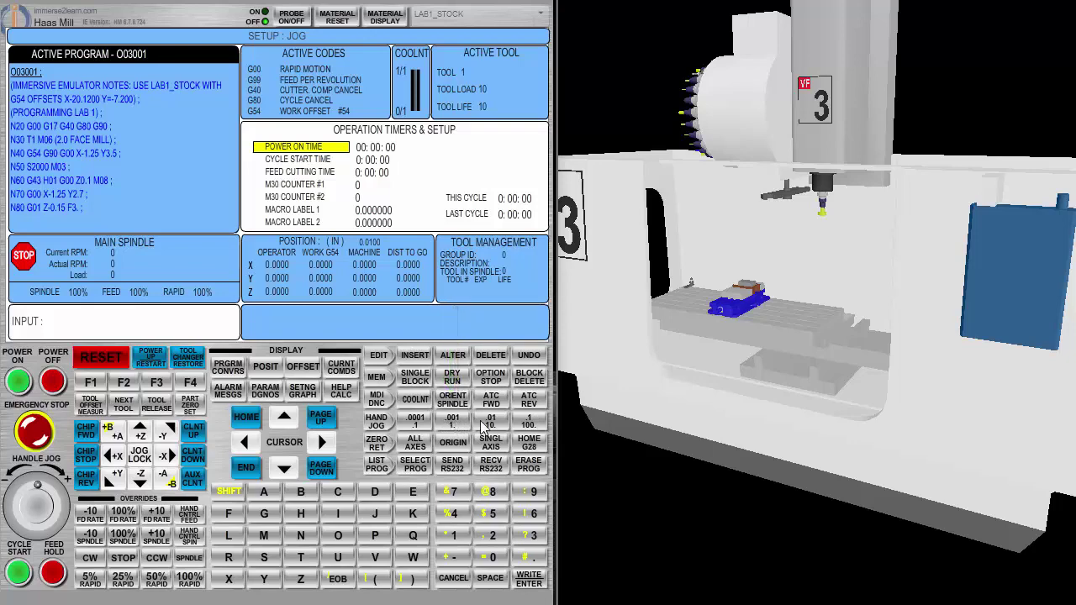
key("ctrl")
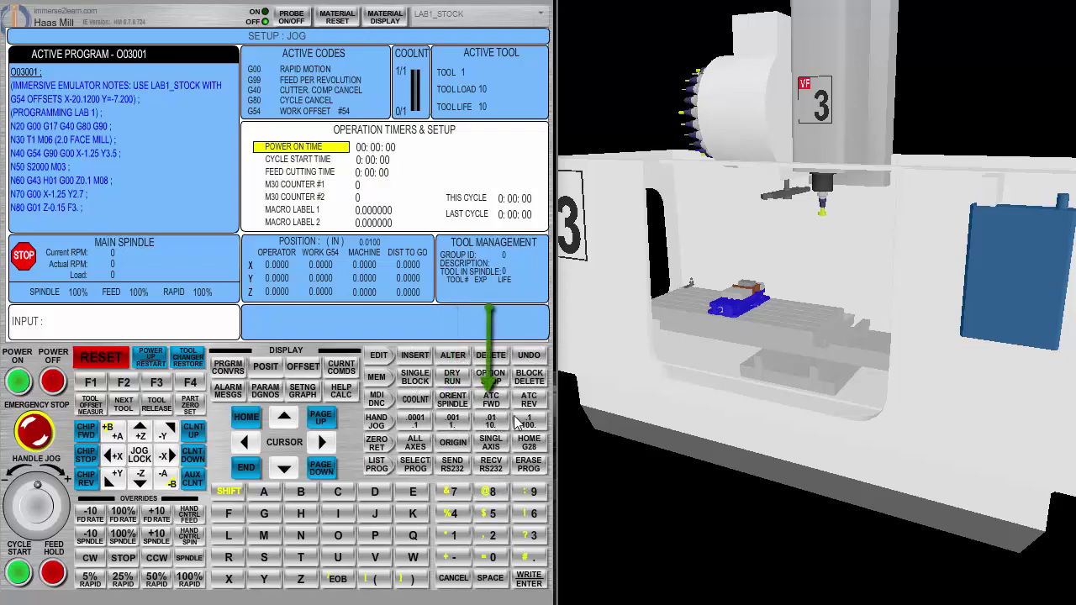
left_click(531, 422)
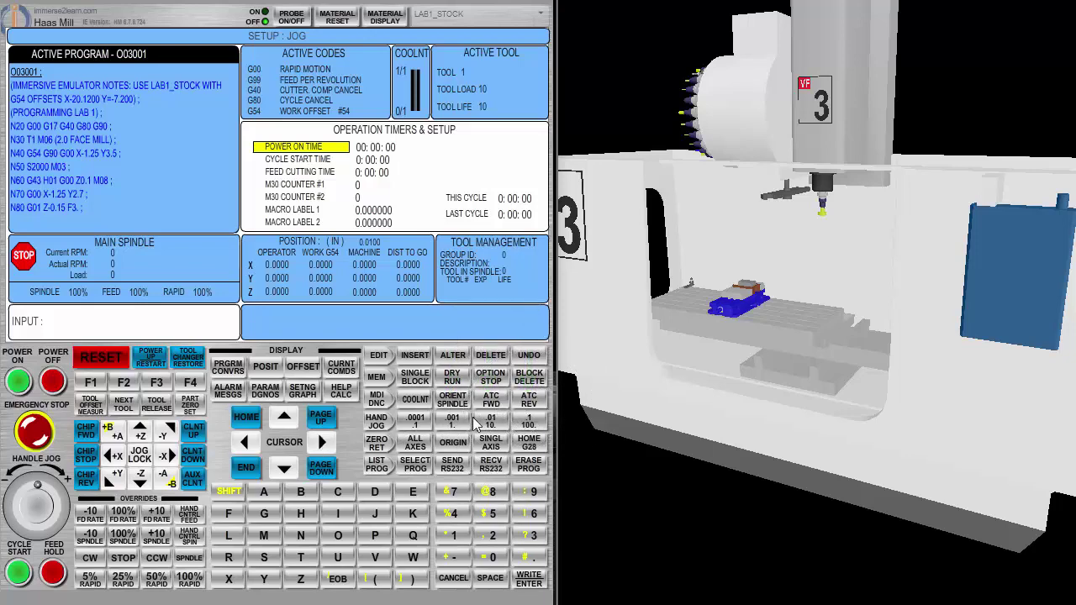
left_click(377, 422)
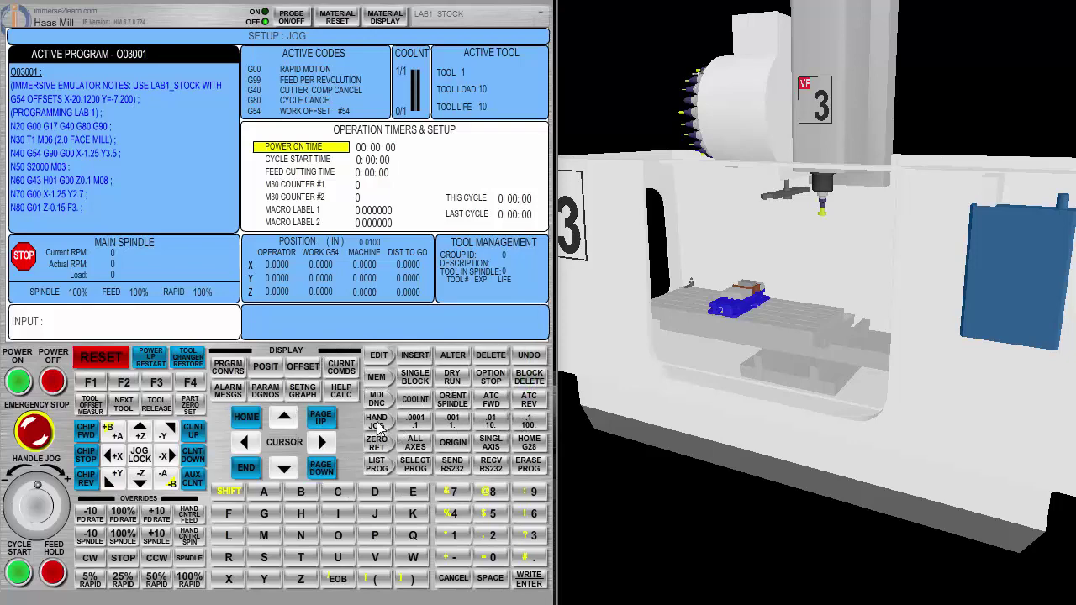
left_click(528, 422)
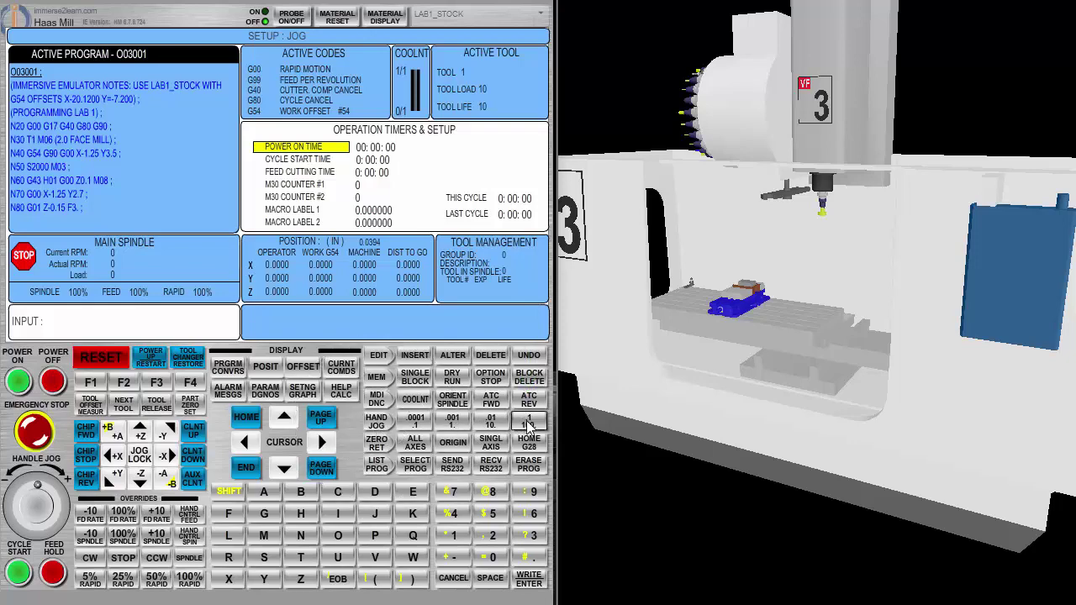
left_click(167, 458)
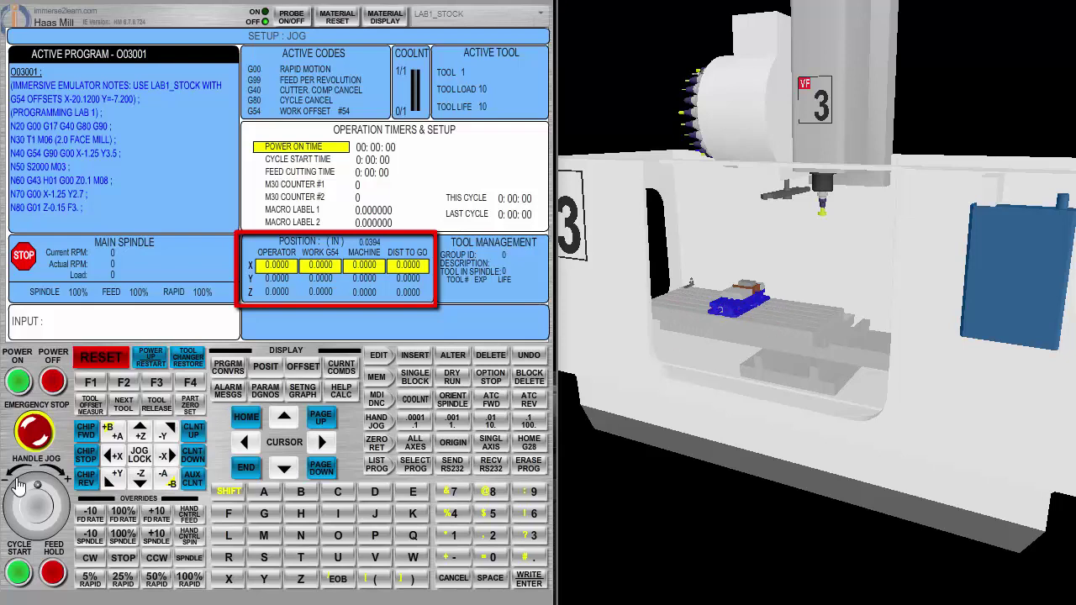
left_click_drag(37, 484, 38, 527)
Step: Jog the Y axis to about -6.06 in and the Z axis down to about -10.03 in
left_click(166, 437)
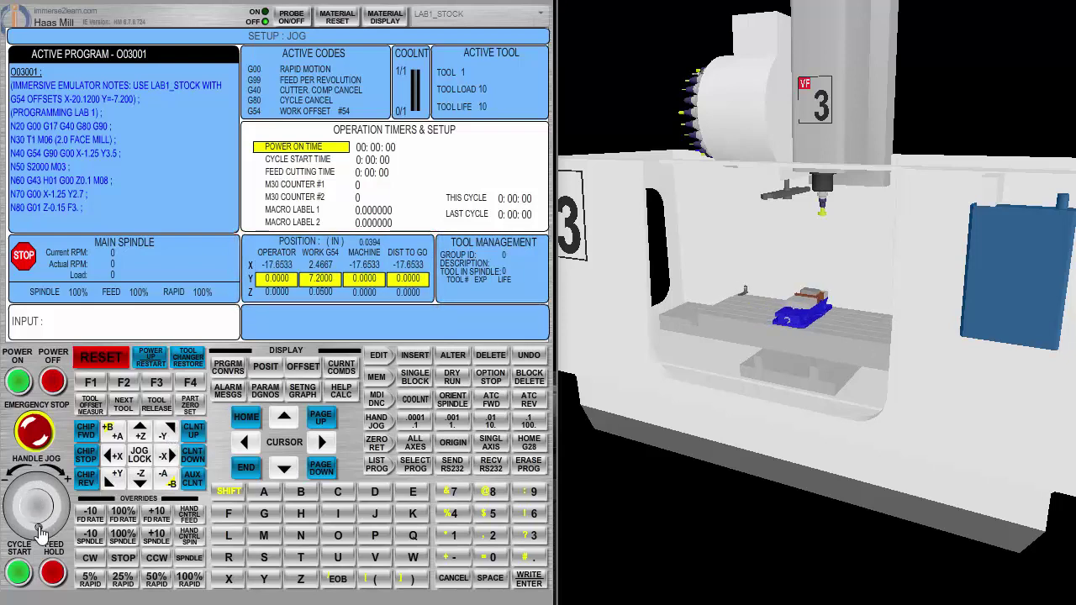
left_click_drag(40, 531, 55, 499)
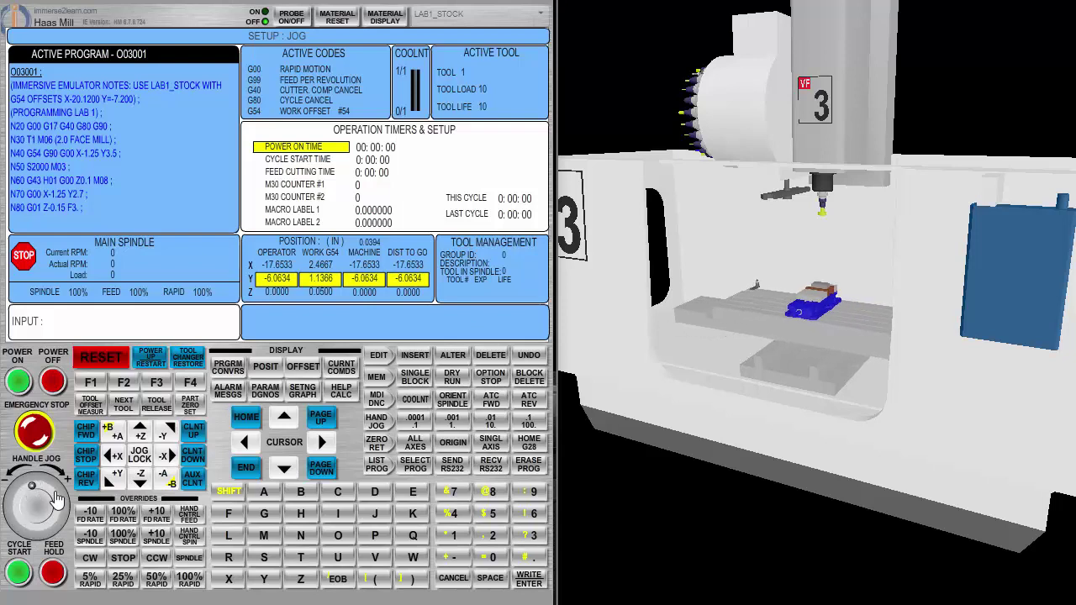
left_click(140, 476)
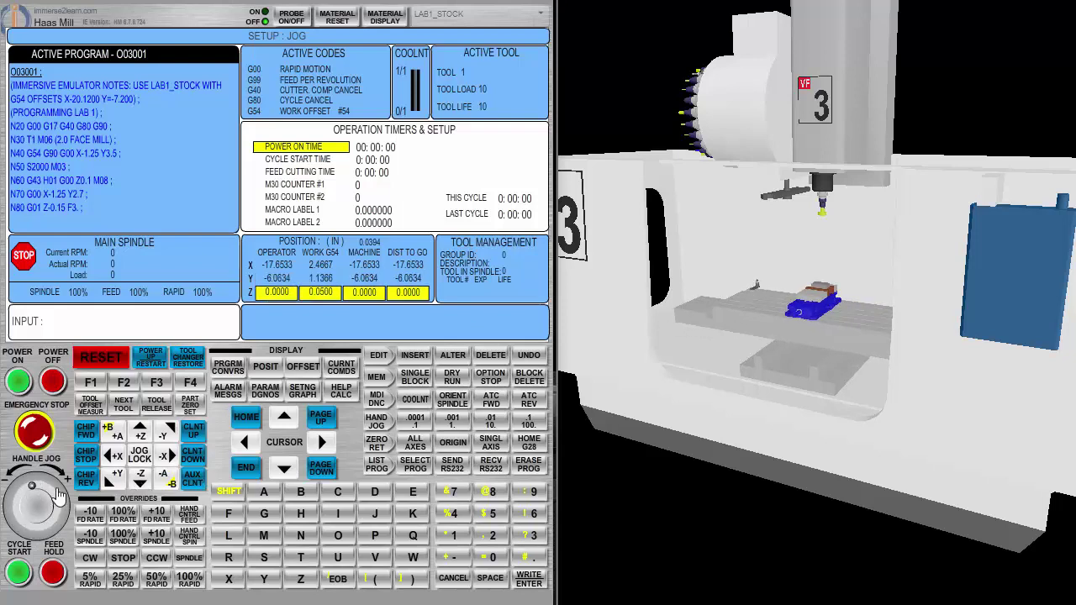
left_click_drag(32, 492, 51, 534)
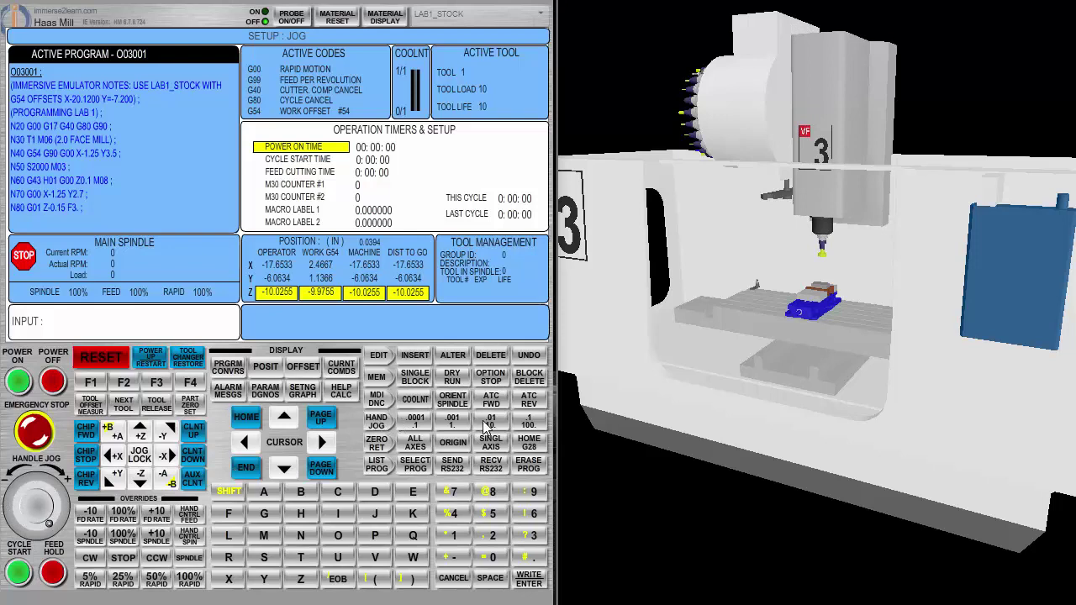
Step: Jog the X axis in the positive direction with finer jog increments to about -16.65 in
left_click(166, 460)
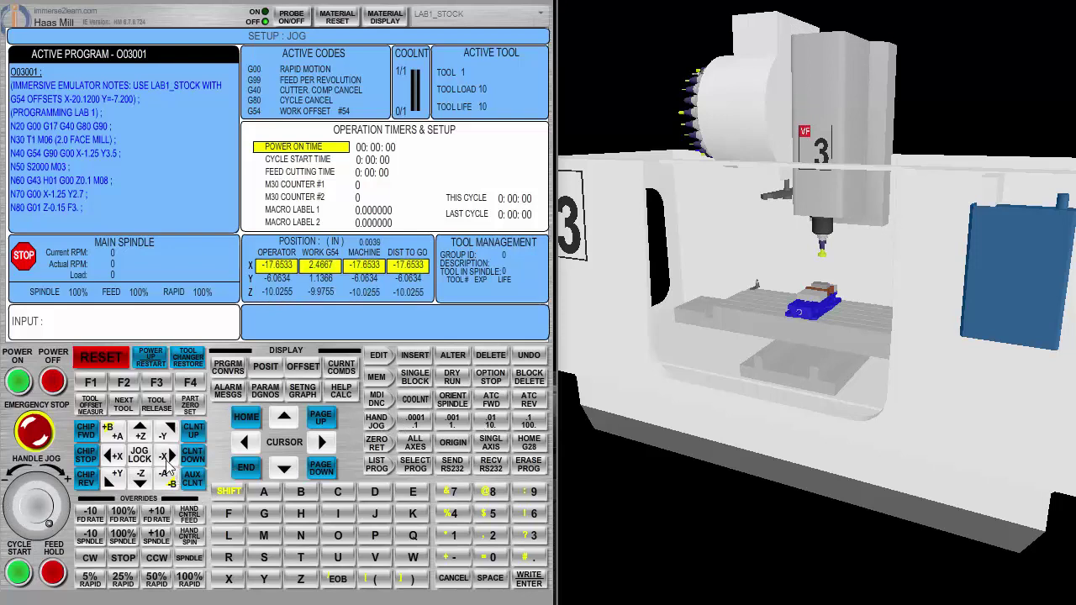
mouse_move(66, 521)
left_mouse_down()
mouse_move(22, 536)
mouse_move(72, 496)
mouse_move(31, 539)
mouse_move(41, 486)
mouse_move(56, 528)
mouse_move(72, 531)
mouse_move(24, 538)
mouse_move(18, 525)
mouse_move(72, 514)
mouse_move(19, 521)
mouse_move(61, 497)
mouse_move(31, 504)
mouse_move(63, 555)
mouse_move(72, 505)
mouse_move(51, 511)
mouse_move(72, 565)
mouse_move(38, 533)
mouse_move(51, 528)
left_mouse_up()
left_click(446, 430)
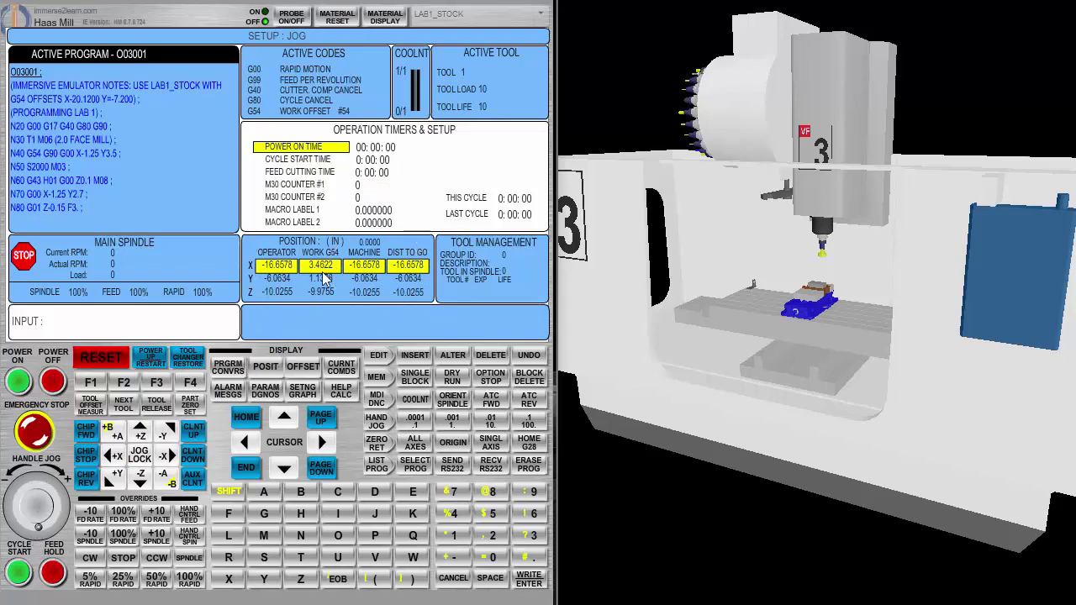
mouse_move(40, 534)
left_mouse_down()
mouse_move(25, 526)
mouse_move(27, 477)
mouse_move(80, 508)
mouse_move(42, 519)
mouse_move(32, 481)
mouse_move(52, 524)
left_mouse_up()
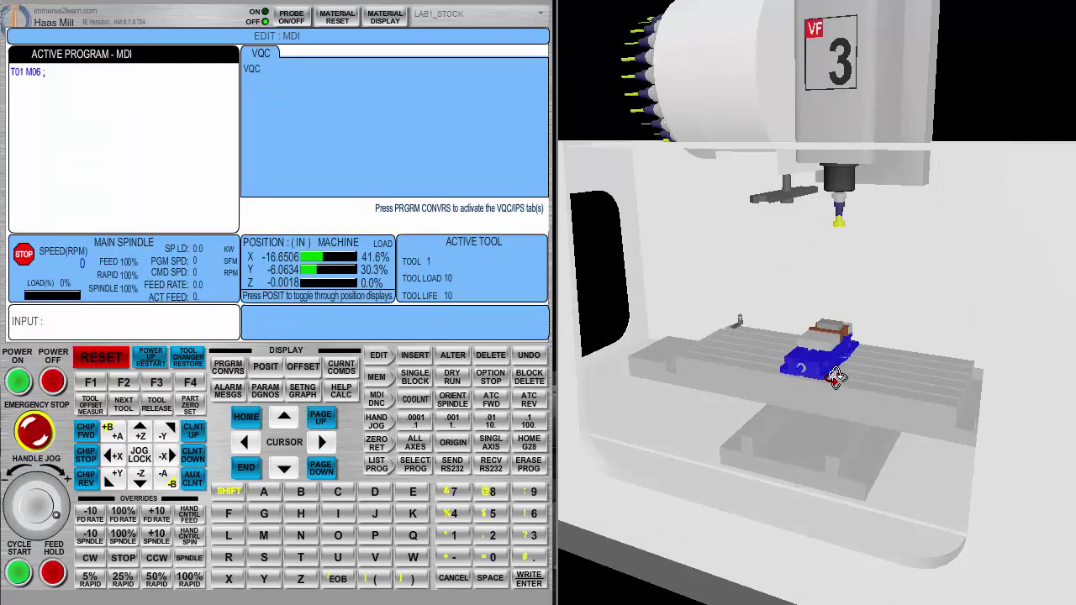
Step: Send the machine axes back to their home position with a power-up restart
mouse_move(777, 341)
left_mouse_down()
mouse_move(887, 337)
mouse_move(916, 349)
mouse_move(920, 305)
mouse_move(901, 353)
mouse_move(781, 355)
left_mouse_up()
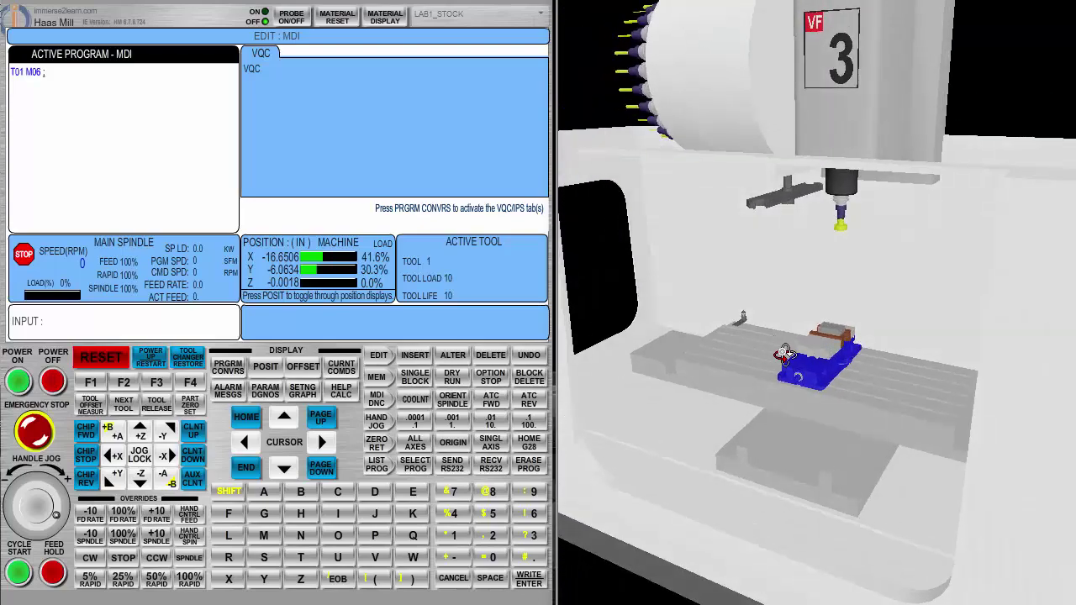
mouse_move(808, 356)
left_mouse_down()
mouse_move(810, 415)
mouse_move(799, 265)
mouse_move(779, 288)
mouse_move(706, 300)
mouse_move(853, 313)
mouse_move(817, 320)
mouse_move(802, 343)
left_mouse_up()
scroll(802, 342, "down", 2)
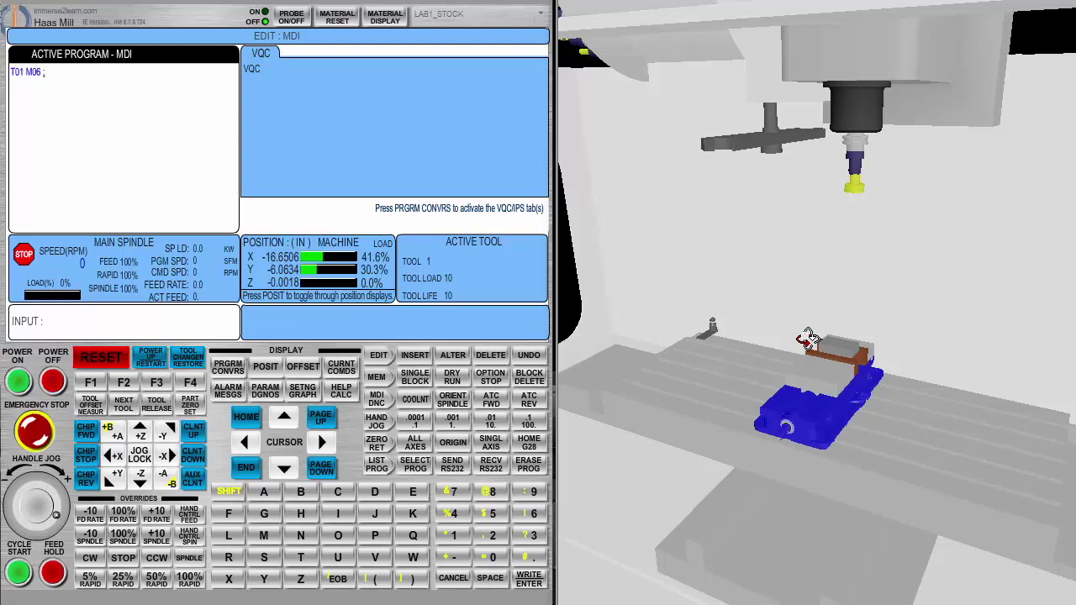
mouse_move(808, 340)
left_mouse_down()
mouse_move(894, 353)
mouse_move(803, 334)
mouse_move(821, 338)
left_mouse_up()
scroll(827, 337, "down", 5)
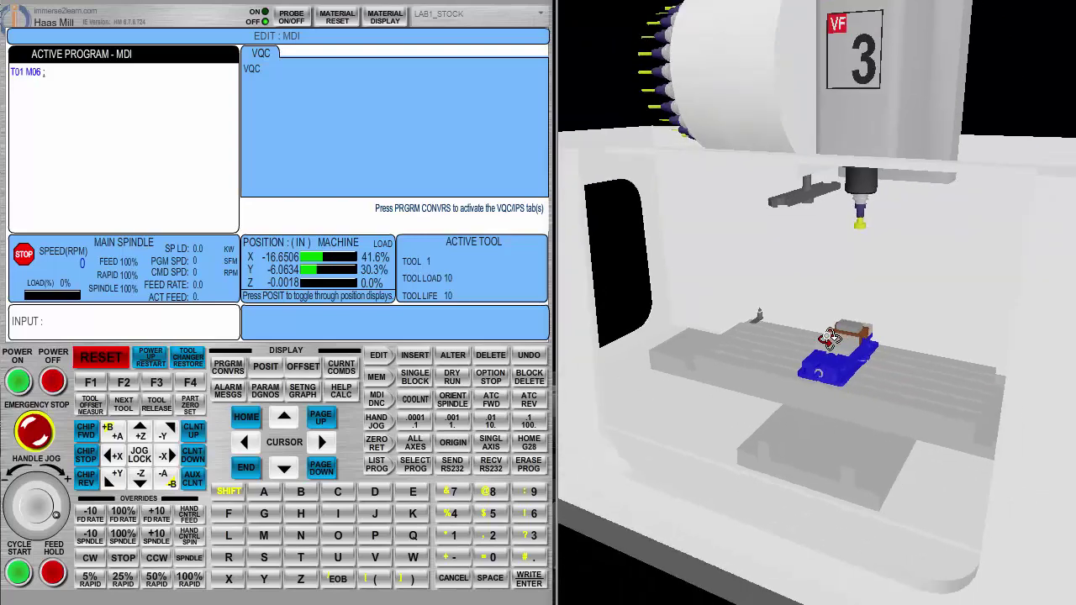
left_click_drag(830, 338, 967, 332)
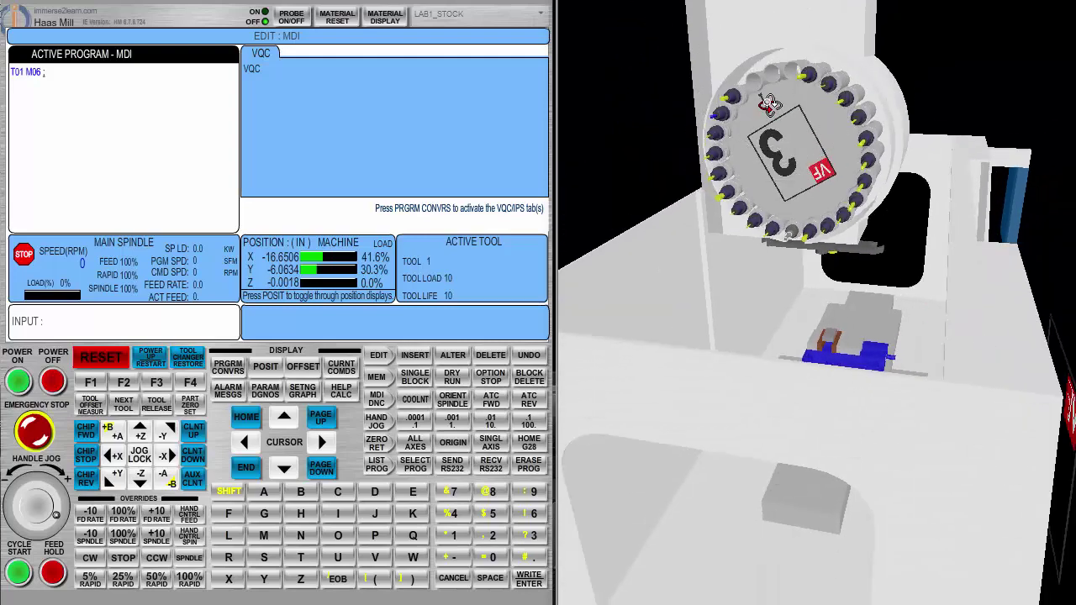
left_click(154, 361)
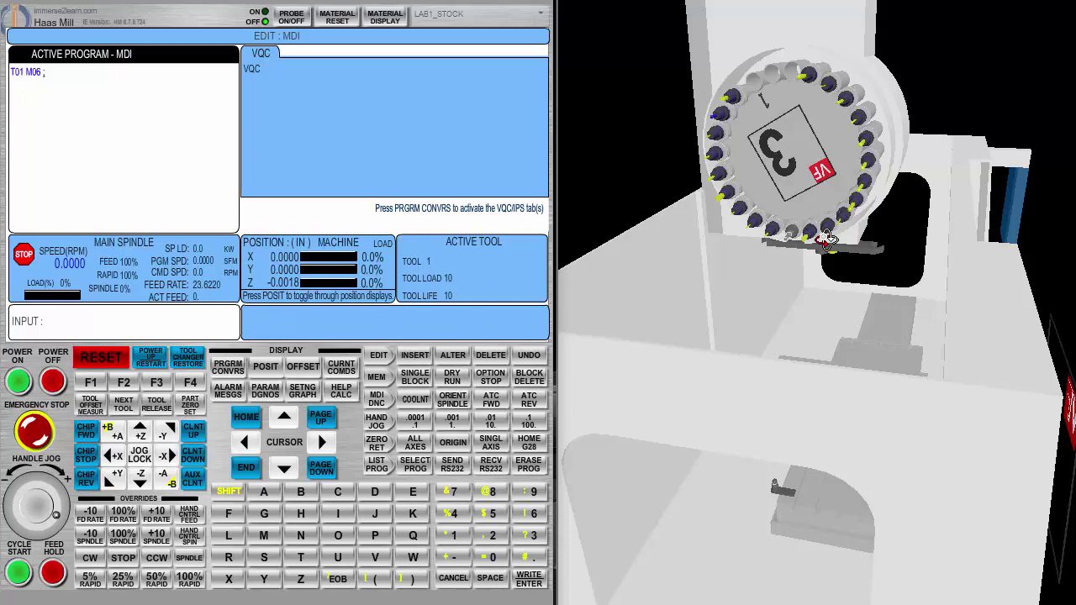
Step: Activate the MDI program area and erase the existing T01 M06 program
left_click_drag(831, 242, 684, 235)
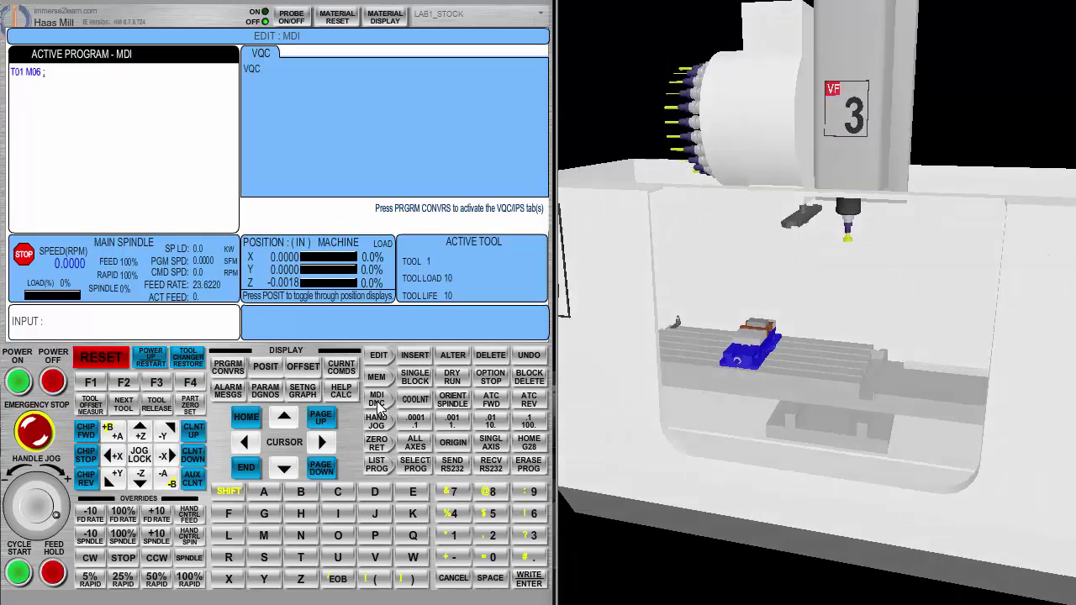
key("ctrl")
key("ctrl")
left_click(380, 407)
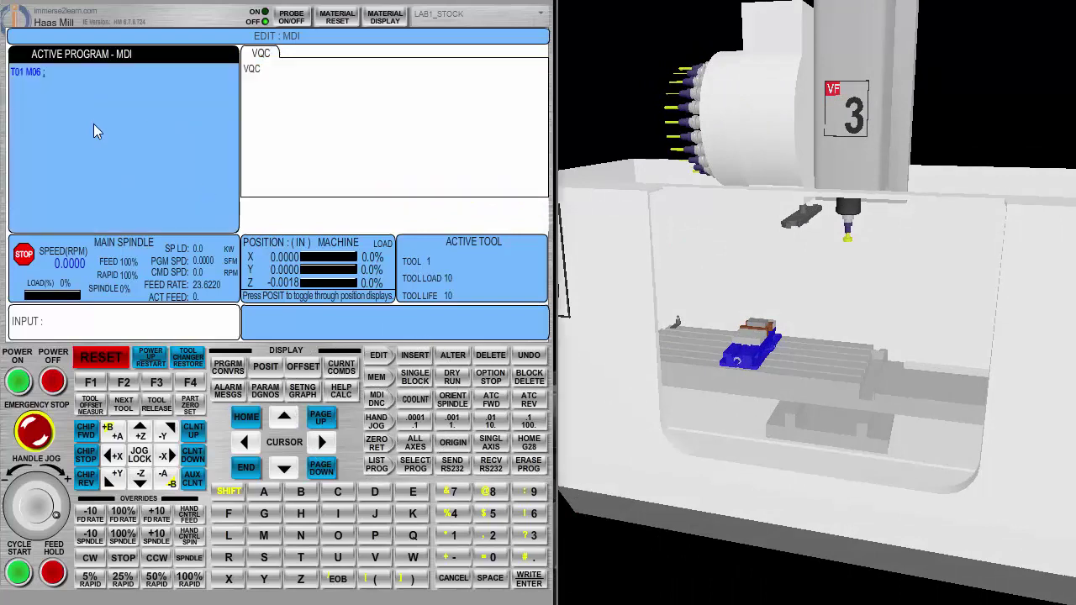
left_click(20, 74)
left_click(528, 466)
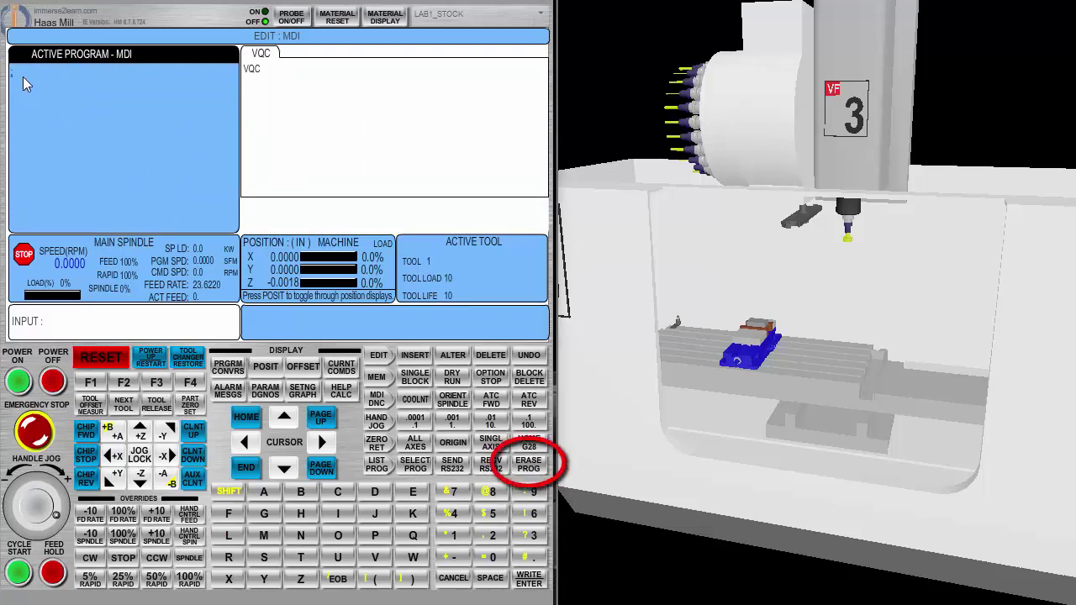
left_click(63, 331)
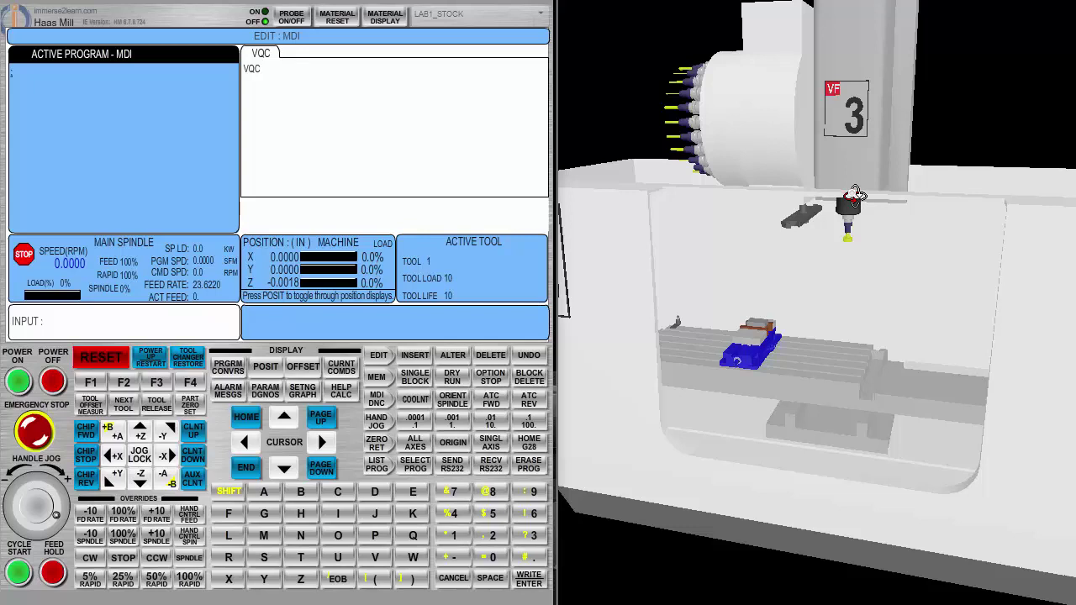
Step: Enter T11 M6 as the MDI program and run it to load tool 11 into the spindle
left_click(379, 407)
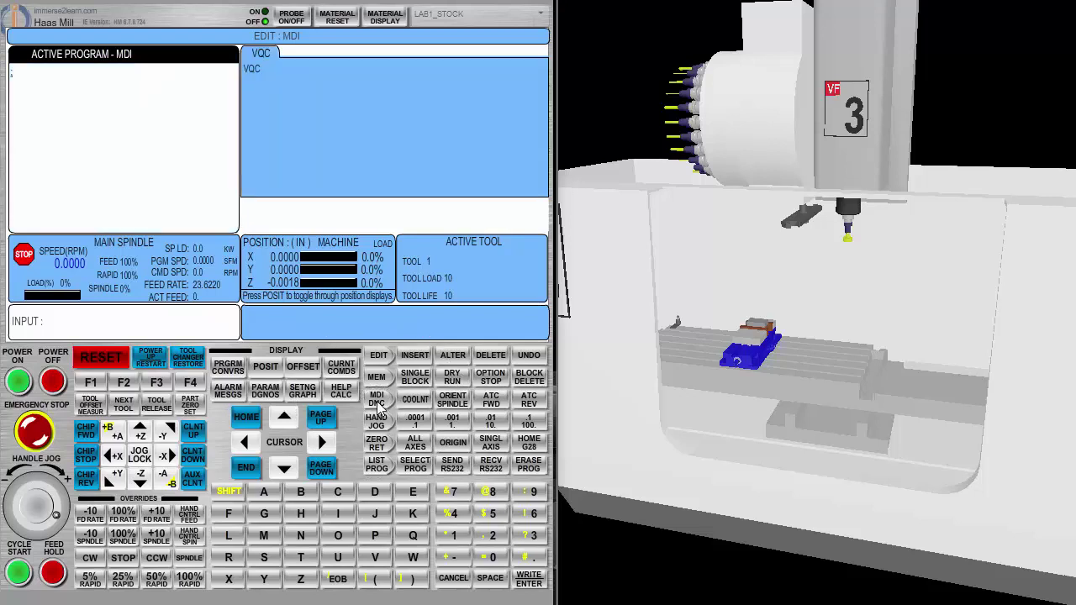
left_click(303, 559)
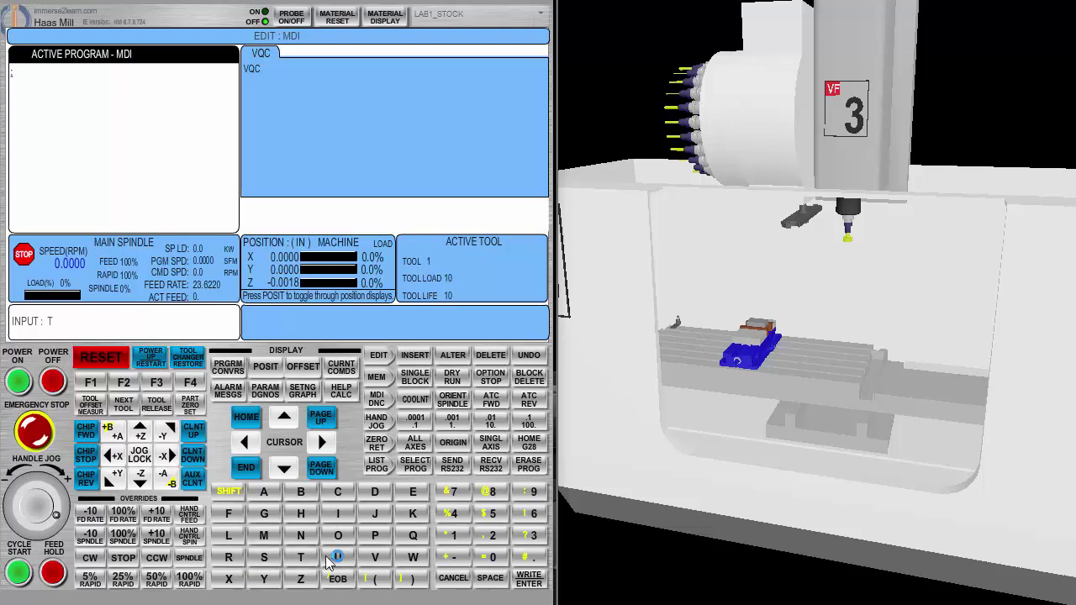
left_click(443, 535)
key("ctrl")
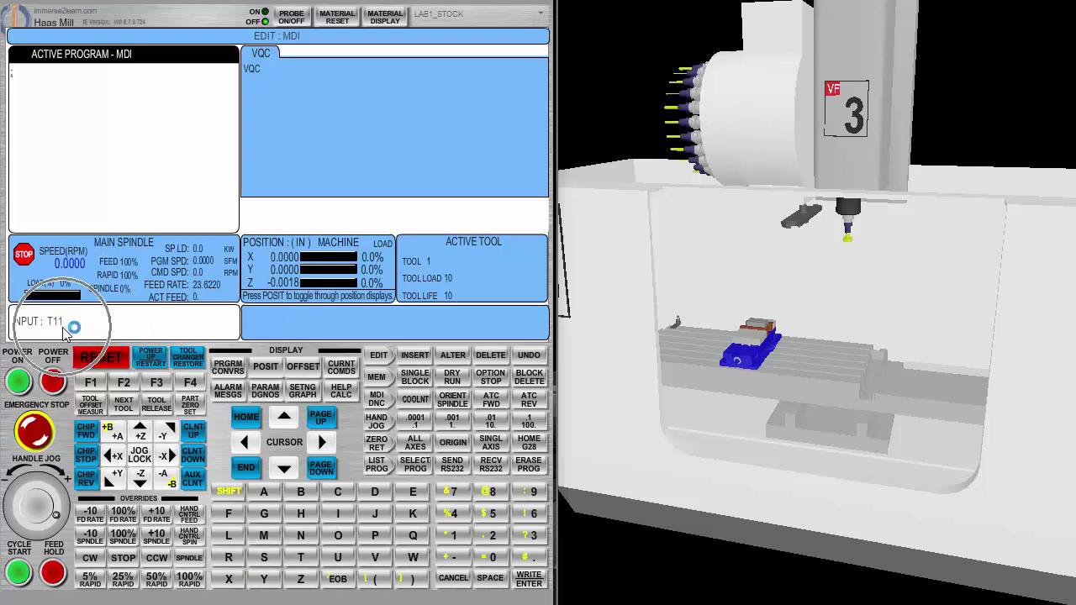
left_click(271, 538)
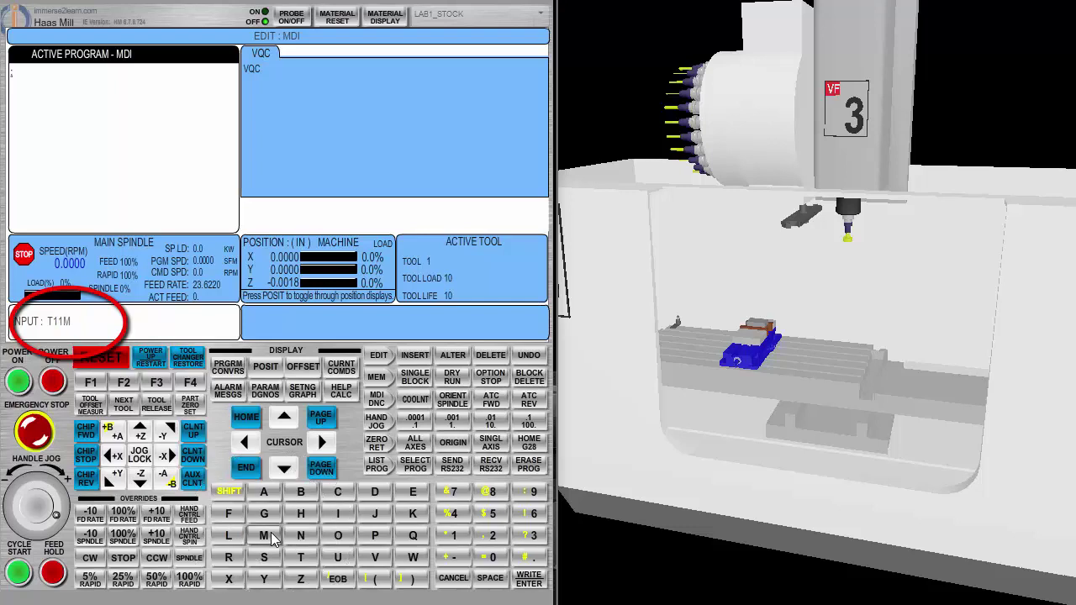
left_click(535, 514)
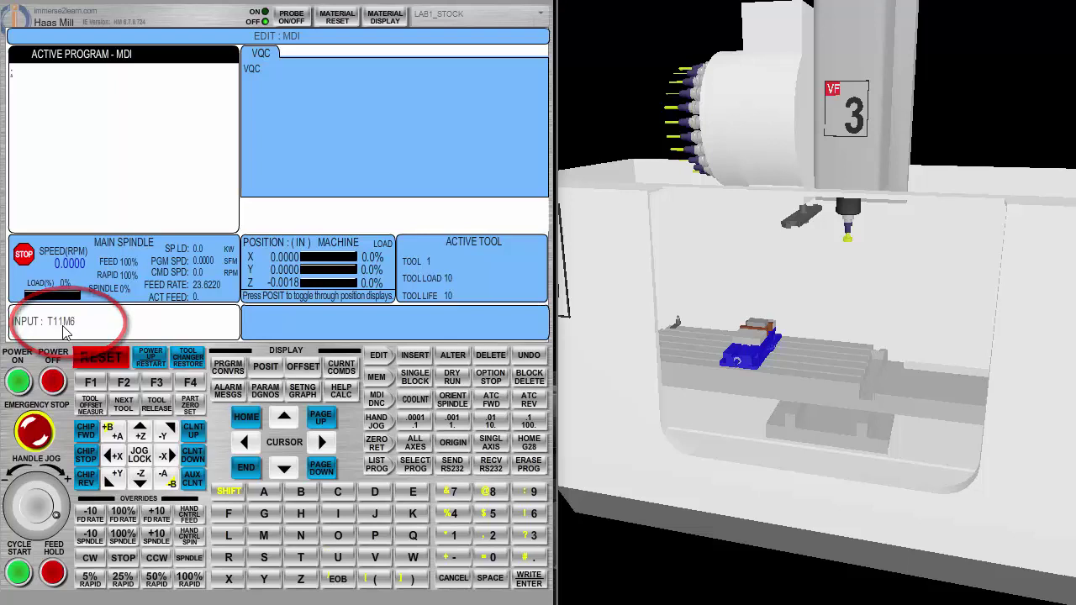
left_click(530, 583)
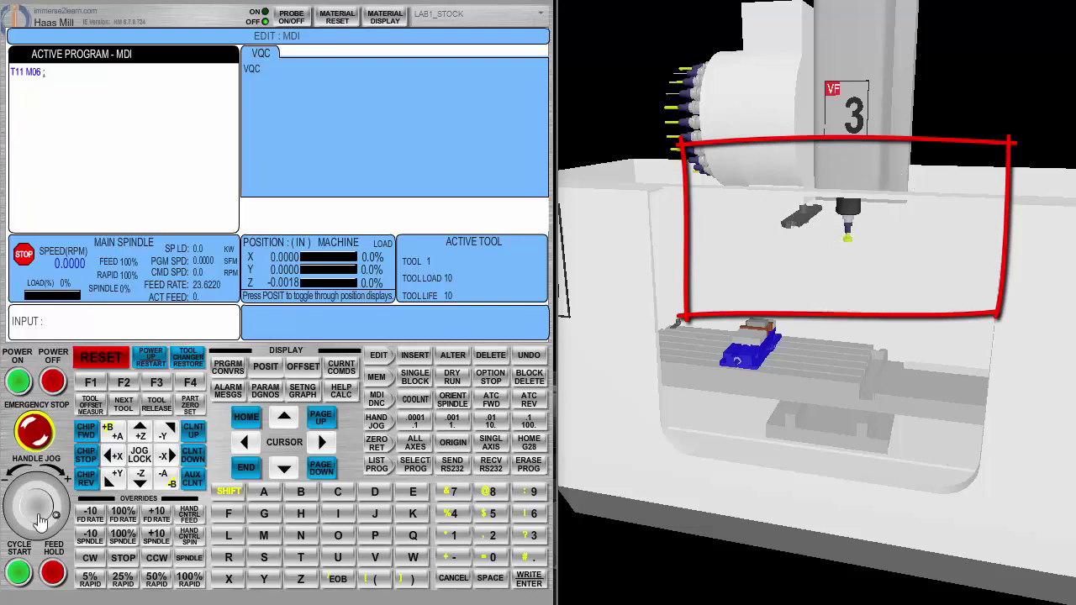
left_click(18, 573)
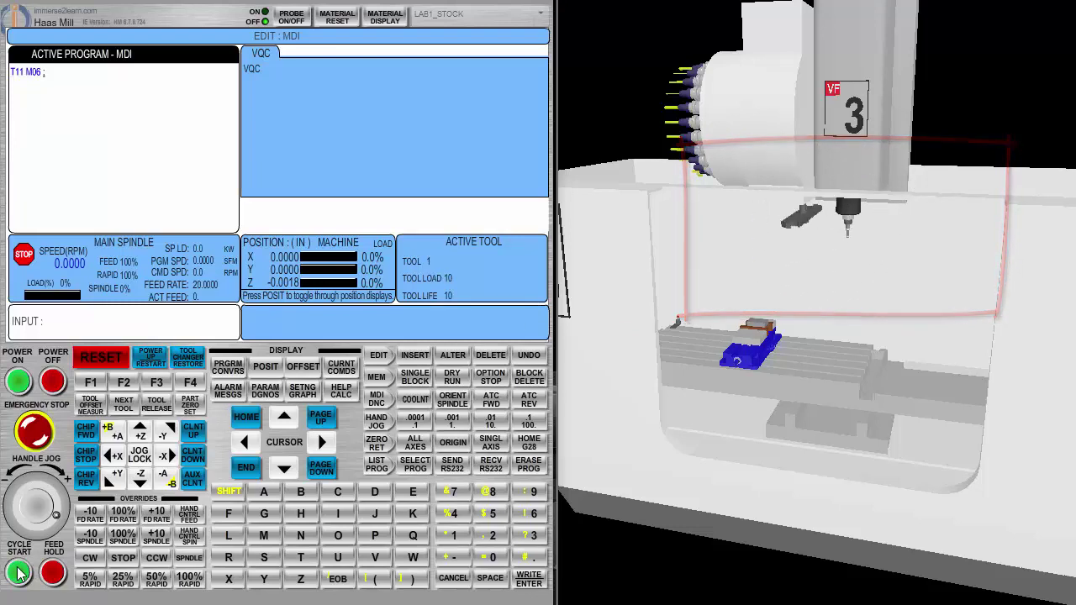
Step: Hand-jog the axes to about X -21.66, Y -5.34 and Z -14.72 in, bringing the probe above the vise area
left_click(377, 422)
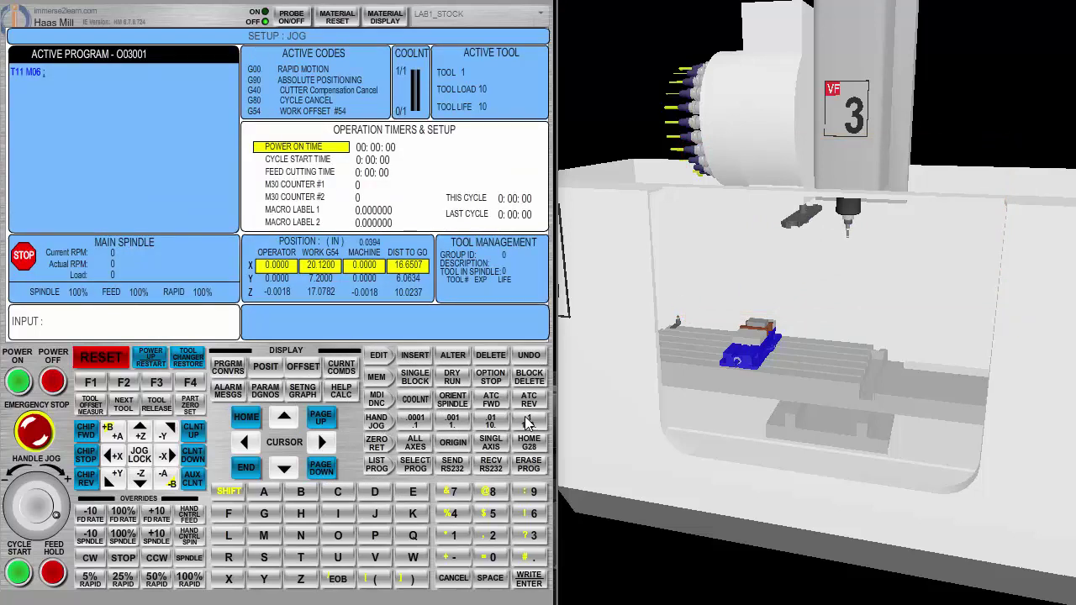
left_click_drag(54, 513, 29, 511)
left_click(171, 434)
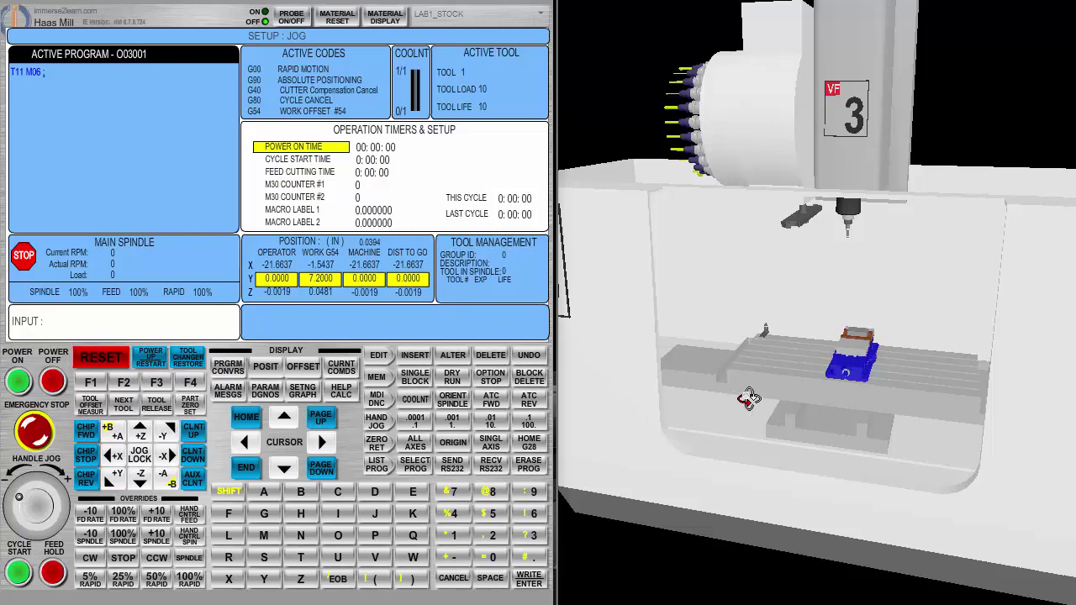
left_click_drag(728, 387, 897, 369)
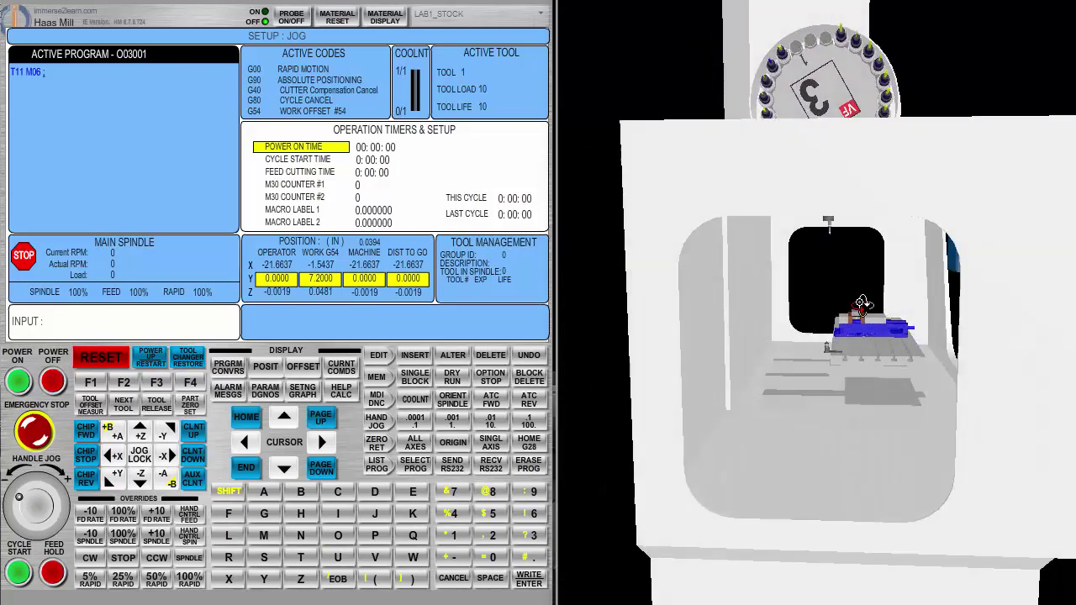
scroll(862, 304, "down", 1)
scroll(861, 302, "up", 6)
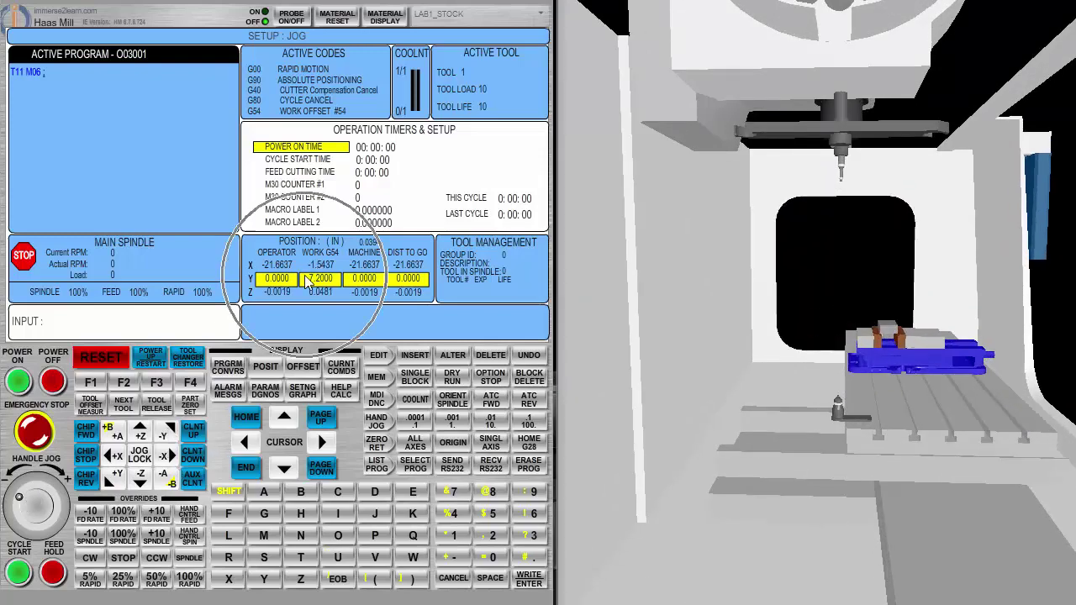
mouse_move(18, 497)
left_mouse_down()
mouse_move(40, 528)
mouse_move(84, 481)
mouse_move(41, 468)
mouse_move(17, 498)
mouse_move(26, 521)
mouse_move(40, 523)
mouse_move(48, 468)
mouse_move(12, 538)
mouse_move(41, 470)
mouse_move(26, 537)
mouse_move(42, 474)
mouse_move(12, 518)
mouse_move(43, 532)
mouse_move(51, 500)
mouse_move(34, 481)
mouse_move(15, 508)
left_mouse_up()
left_click(139, 483)
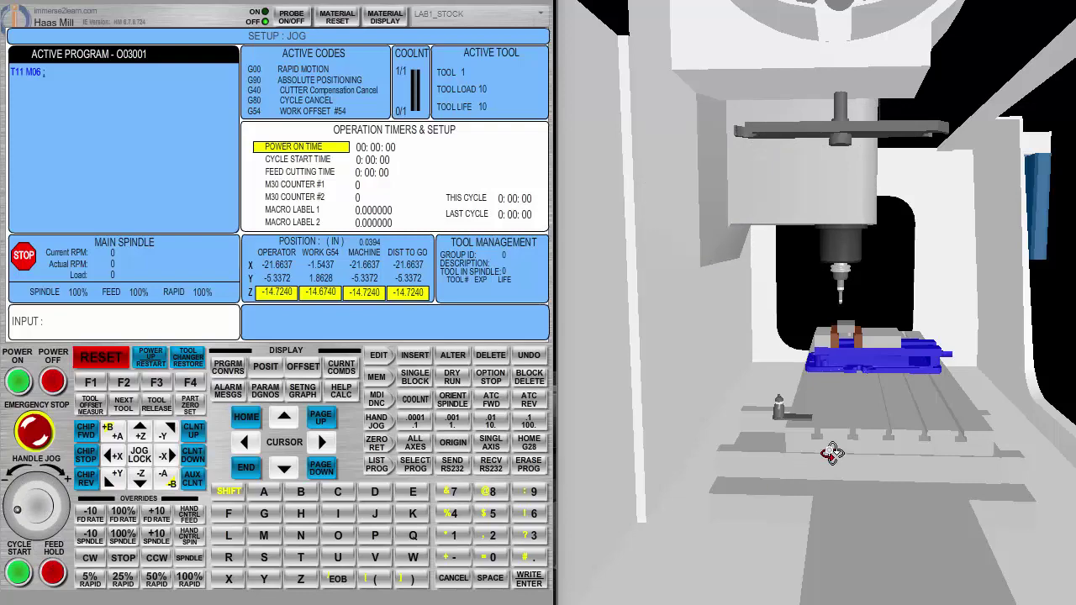
Step: Use finer jog increments to bring the probe beside the stock's X face, at about X -20.68, Y -5.56 and Z -18.01 in
left_click_drag(867, 441, 736, 434)
scroll(913, 322, "down", 2)
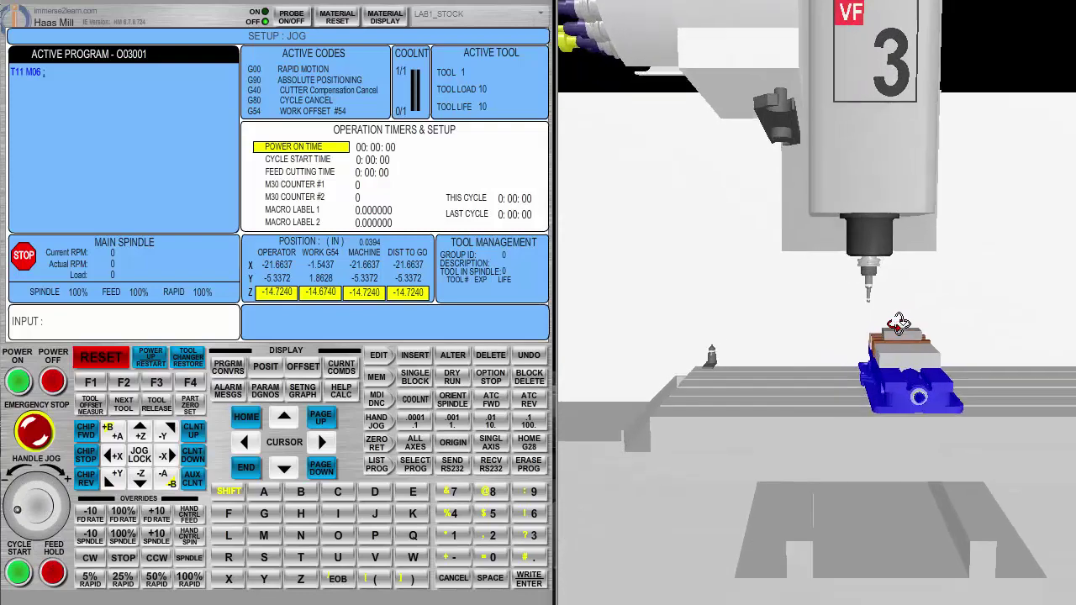
scroll(896, 324, "up", 2)
scroll(946, 345, "up", 3)
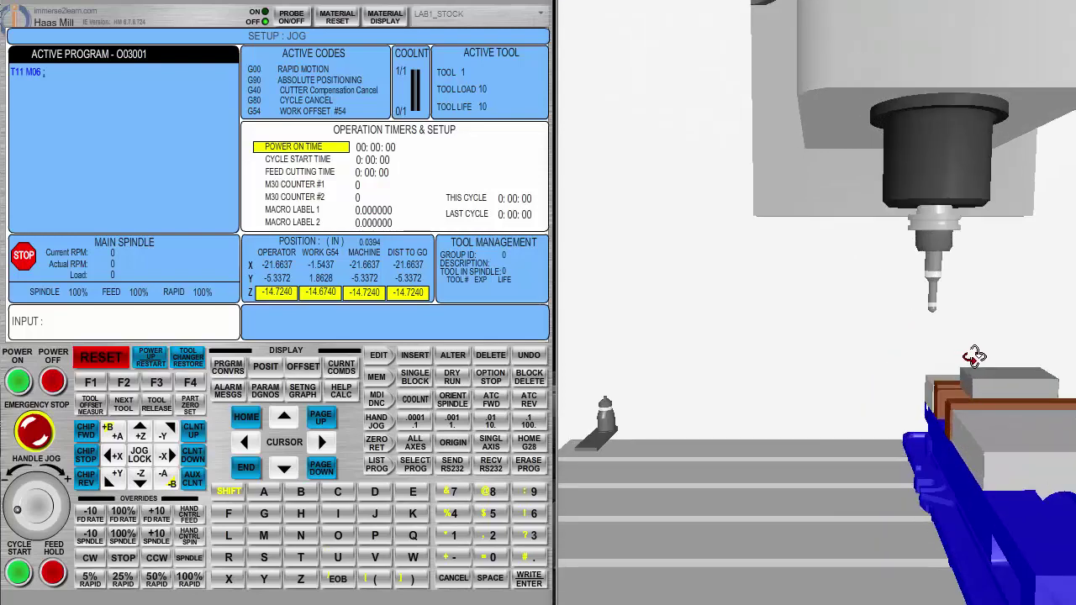
scroll(976, 357, "up", 1)
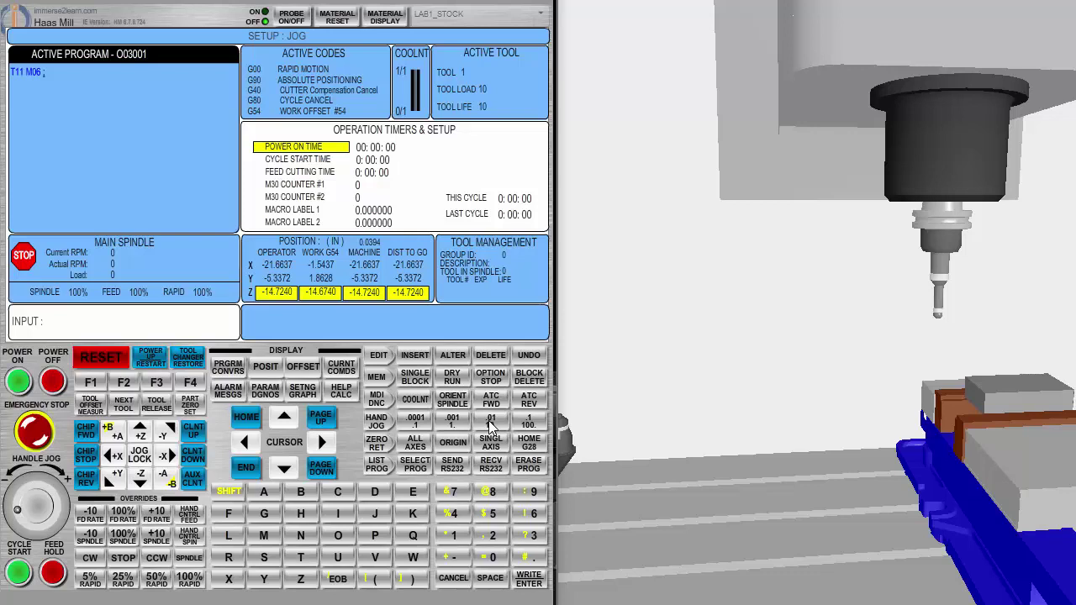
left_click_drag(17, 509, 54, 493)
left_click_drag(824, 492, 954, 470)
left_click_drag(890, 438, 880, 467)
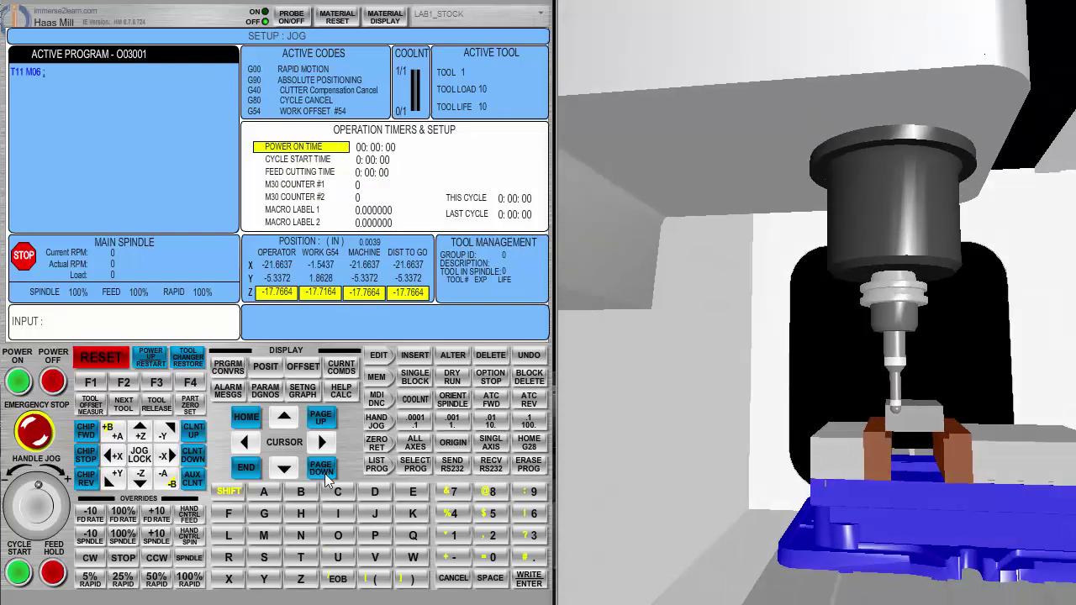
mouse_move(42, 491)
left_mouse_down()
mouse_move(22, 506)
mouse_move(47, 530)
left_mouse_up()
Step: Touch the probe to the stock's X face by jogging X with progressively finer increments, down to .0001, to -20.3060 in
left_click_drag(907, 496, 782, 500)
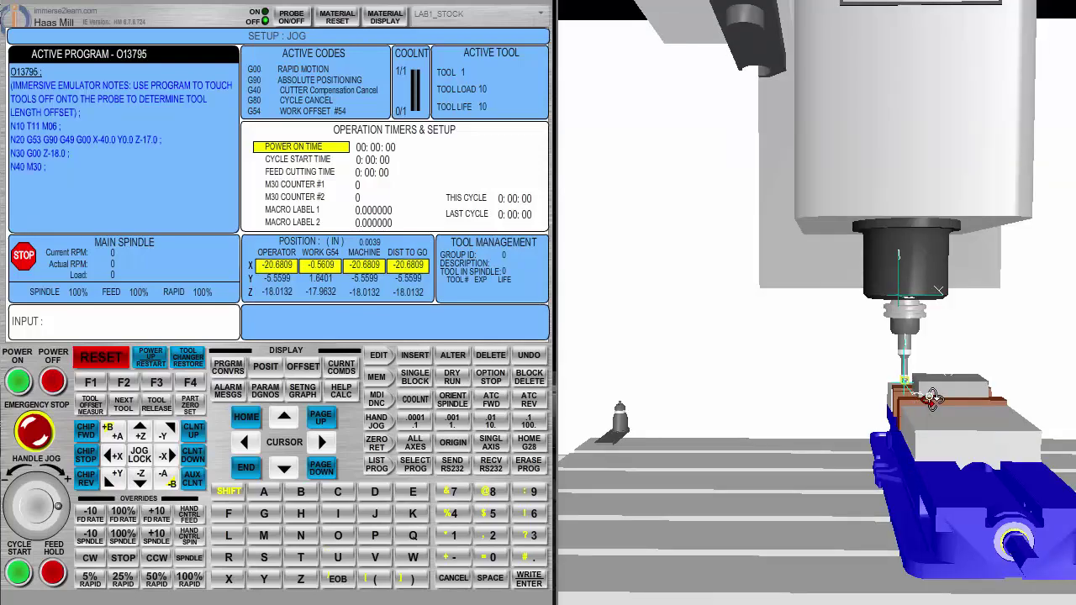
scroll(918, 377, "down", 3)
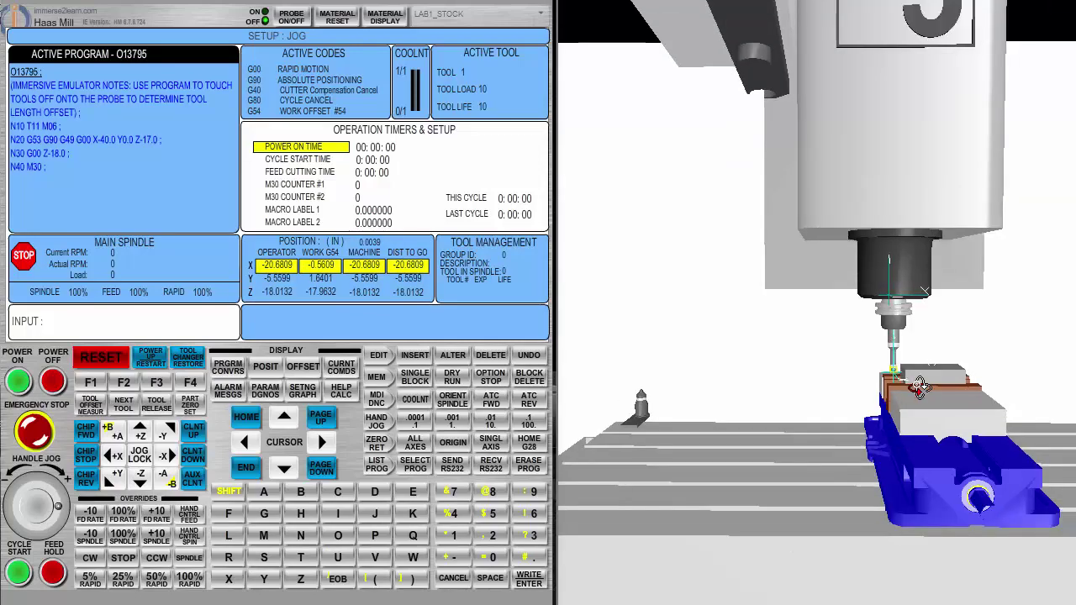
scroll(908, 363, "up", 3)
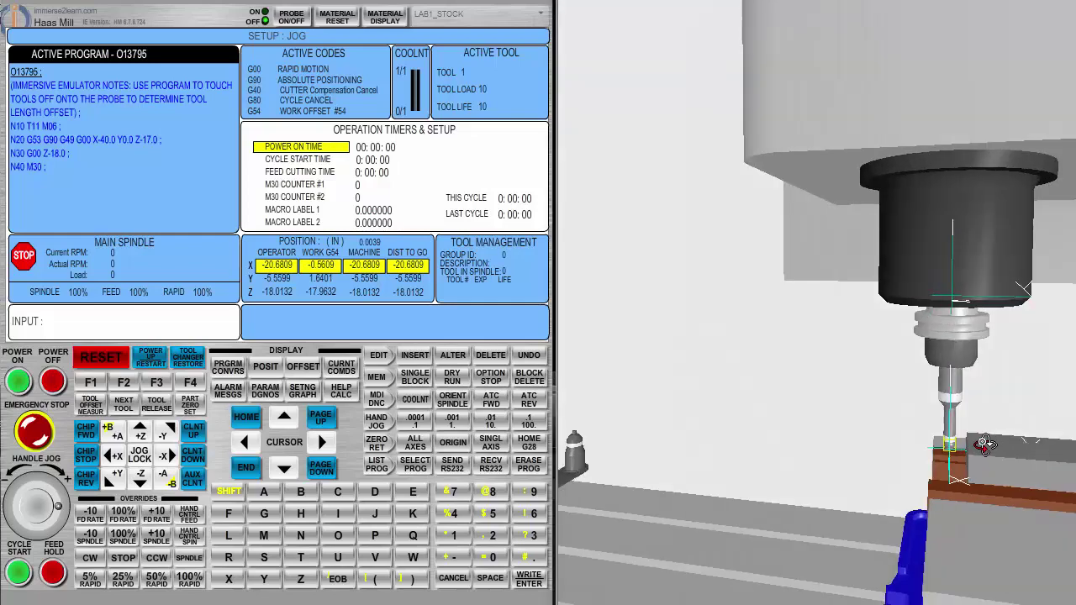
scroll(988, 444, "up", 1)
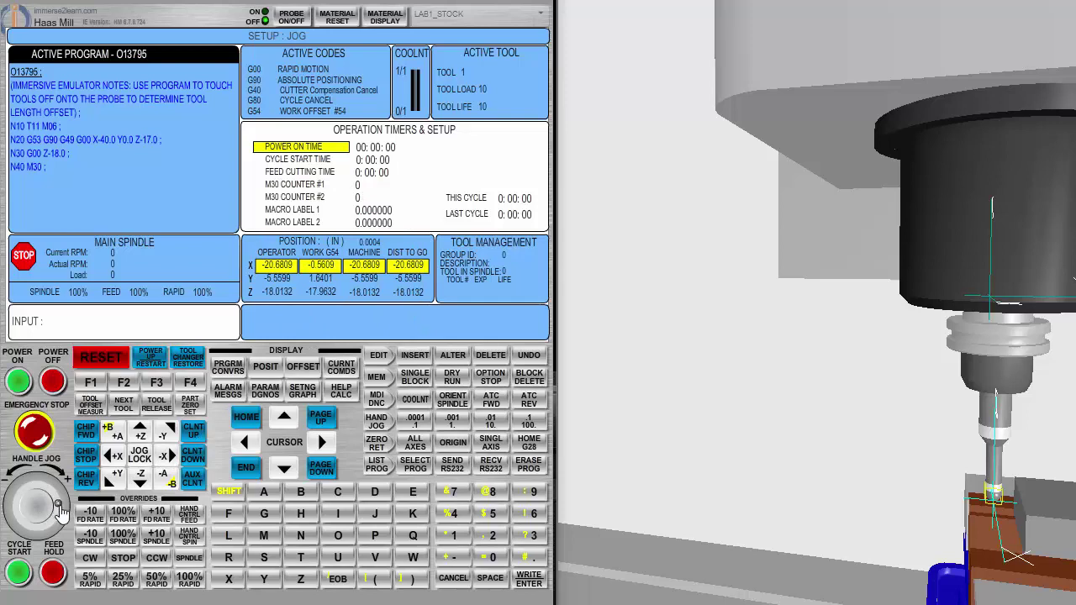
left_click_drag(62, 511, 20, 555)
left_click_drag(12, 505, 38, 519)
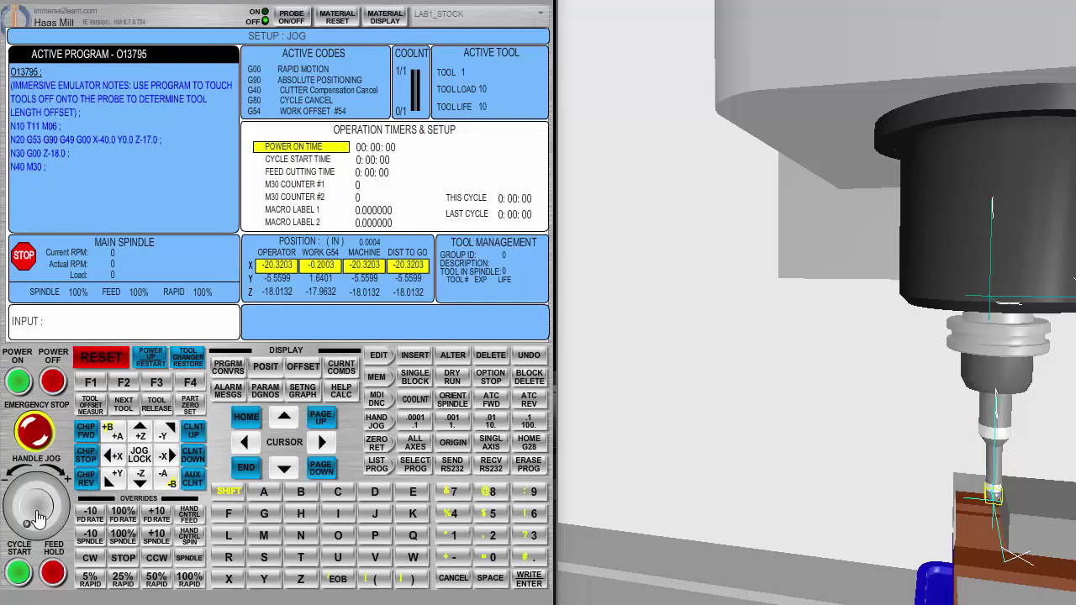
left_click(423, 427)
mouse_move(26, 528)
left_mouse_down()
mouse_move(24, 498)
mouse_move(38, 488)
mouse_move(67, 538)
mouse_move(56, 568)
mouse_move(38, 574)
mouse_move(3, 554)
mouse_move(25, 501)
mouse_move(46, 554)
mouse_move(20, 517)
mouse_move(33, 491)
mouse_move(61, 509)
mouse_move(26, 528)
mouse_move(33, 495)
mouse_move(56, 521)
mouse_move(39, 534)
mouse_move(34, 494)
mouse_move(55, 531)
mouse_move(33, 548)
mouse_move(52, 543)
mouse_move(52, 520)
left_mouse_up()
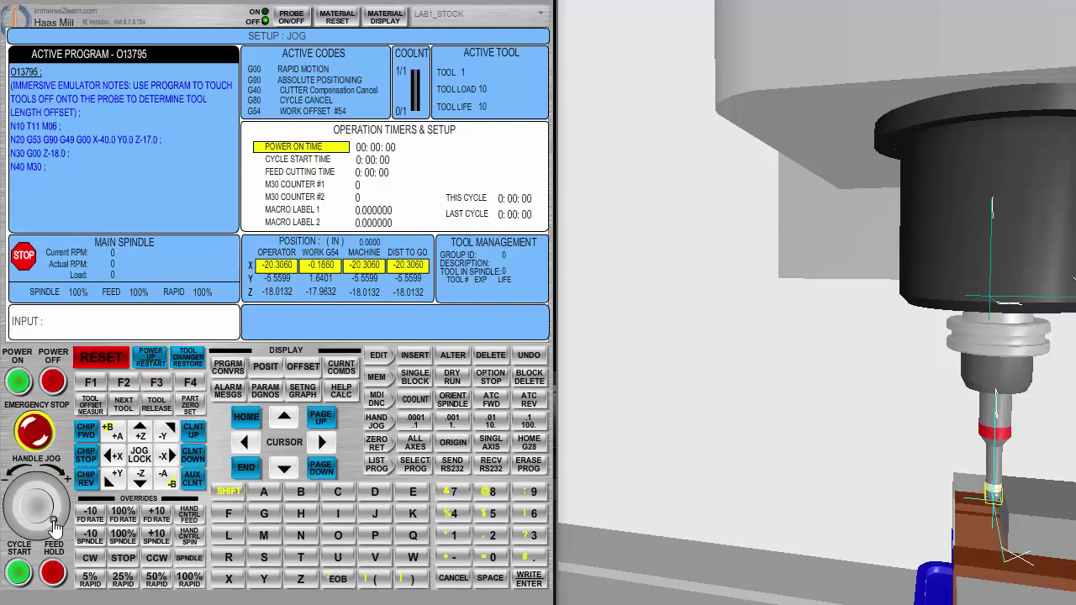
Step: Show the work offsets and record the current X machine position, -20.3060, as the G54 X part zero
left_click(304, 370)
left_click(305, 370)
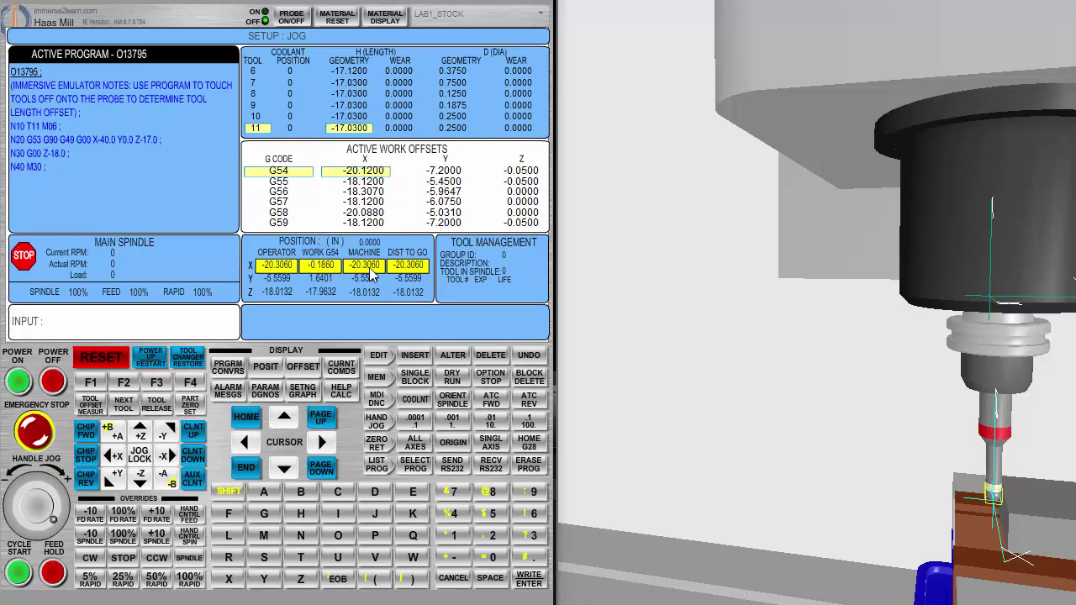
key("ctrl")
key("ctrl")
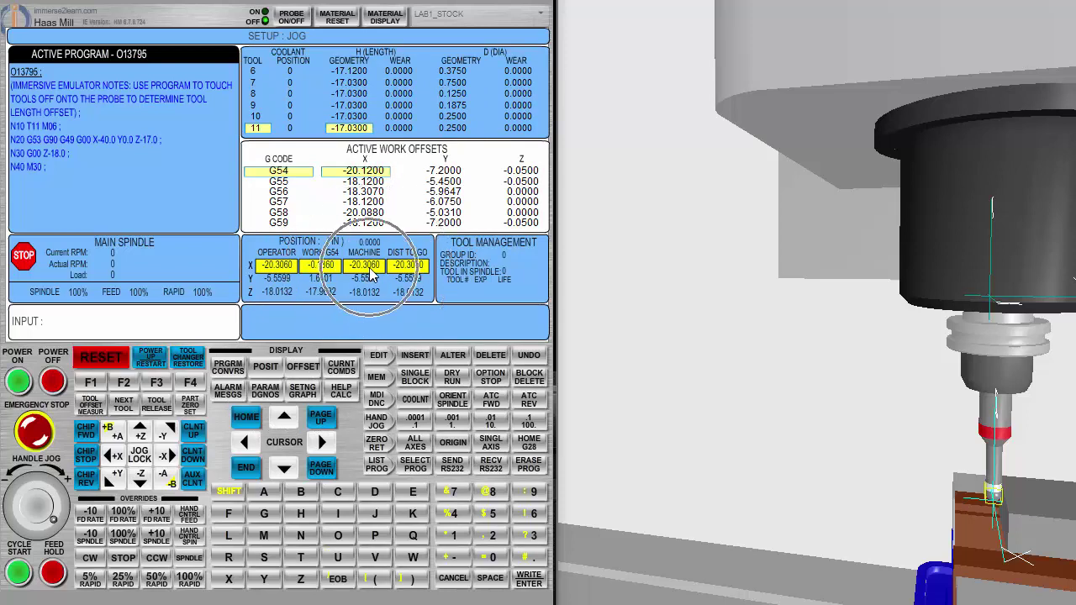
left_click(371, 276)
left_click(374, 179)
left_click(374, 267)
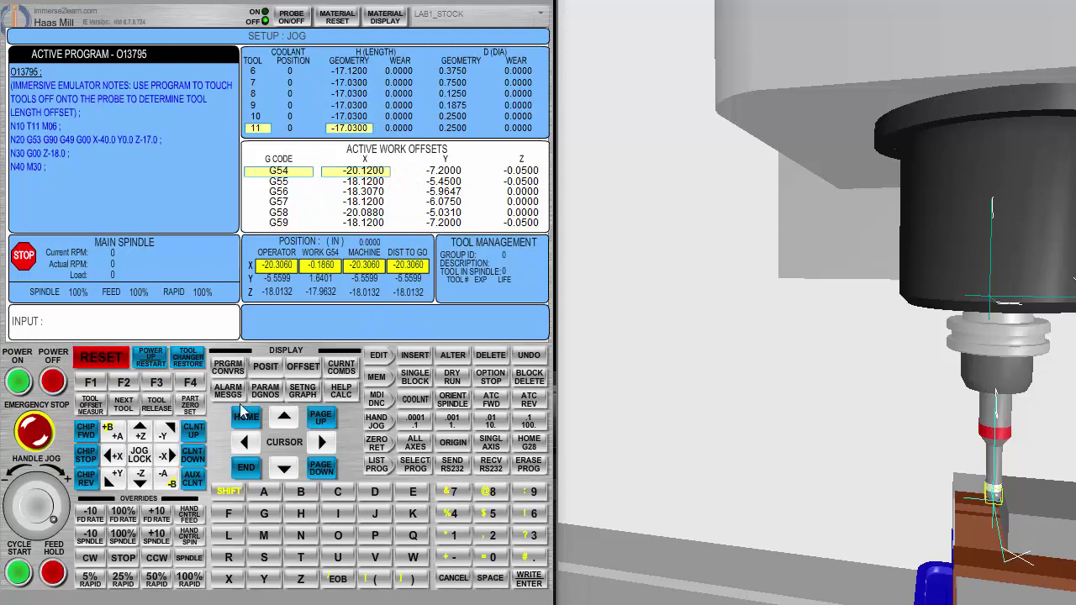
left_click(191, 414)
left_click(198, 411)
left_click(199, 411)
left_click(198, 411)
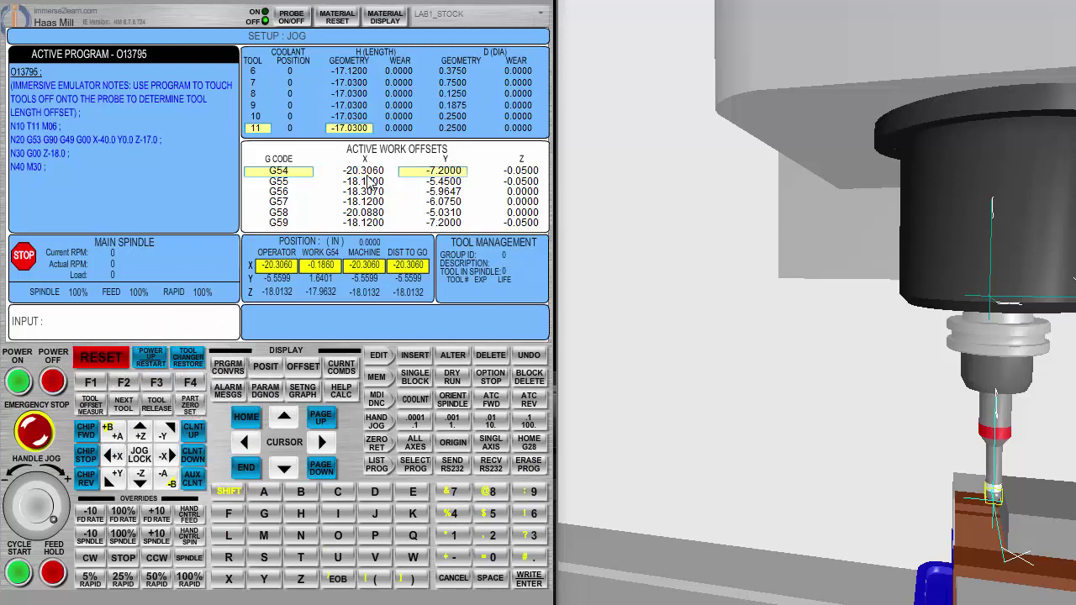
Step: Adjust the G54 X work offset to -20.1060
key("ctrl")
key("ctrl")
key("ctrl")
left_click(246, 446)
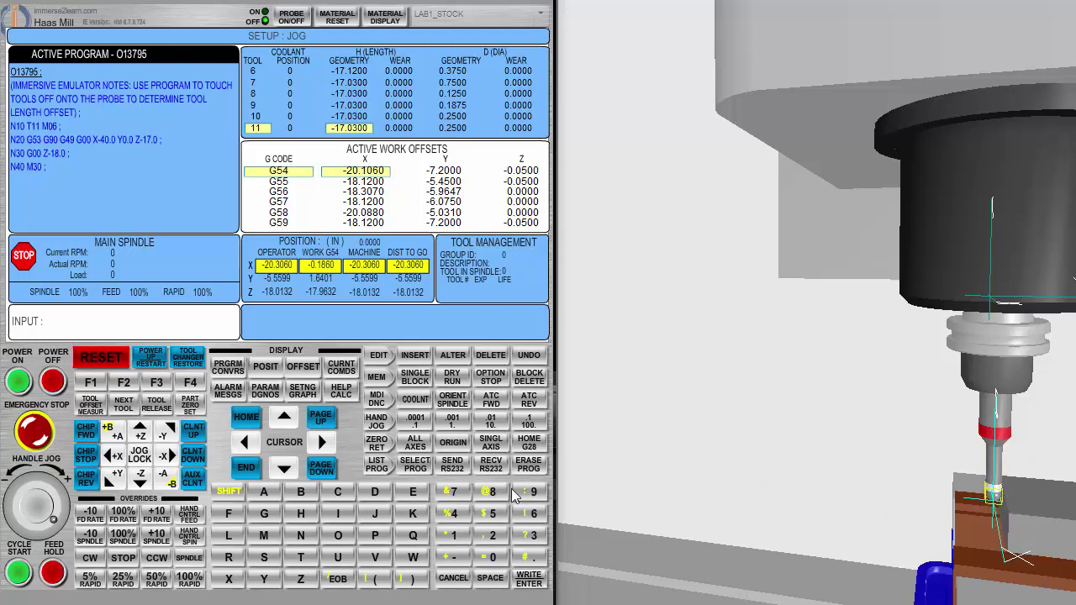
Step: Return to hand jogging, back X away to about -20.52 in and raise Z to about -17.41 in to clear the stock
left_click(378, 422)
left_click(141, 435)
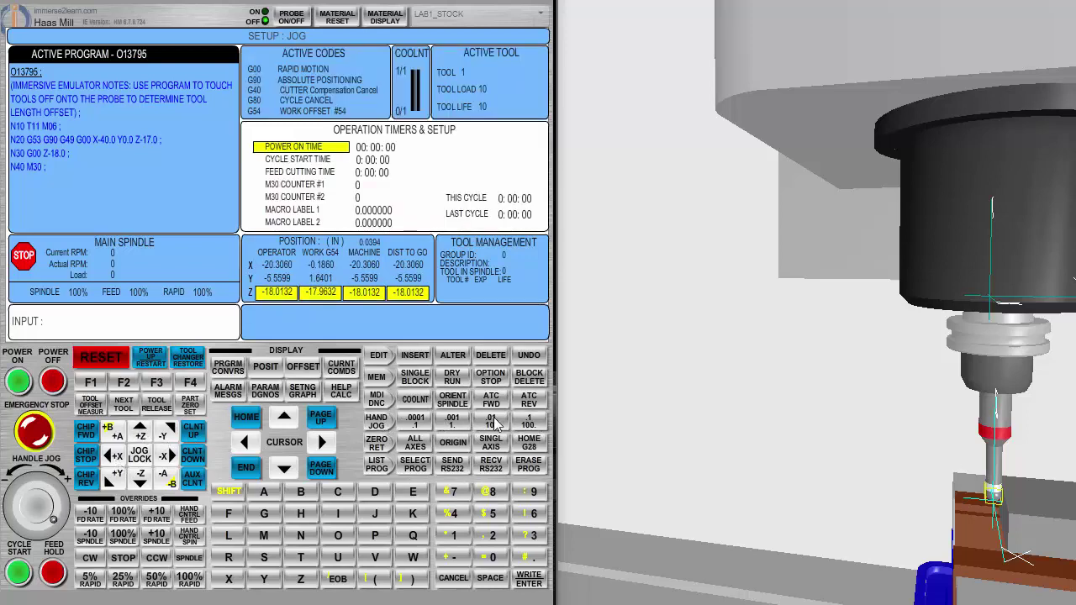
left_click(168, 455)
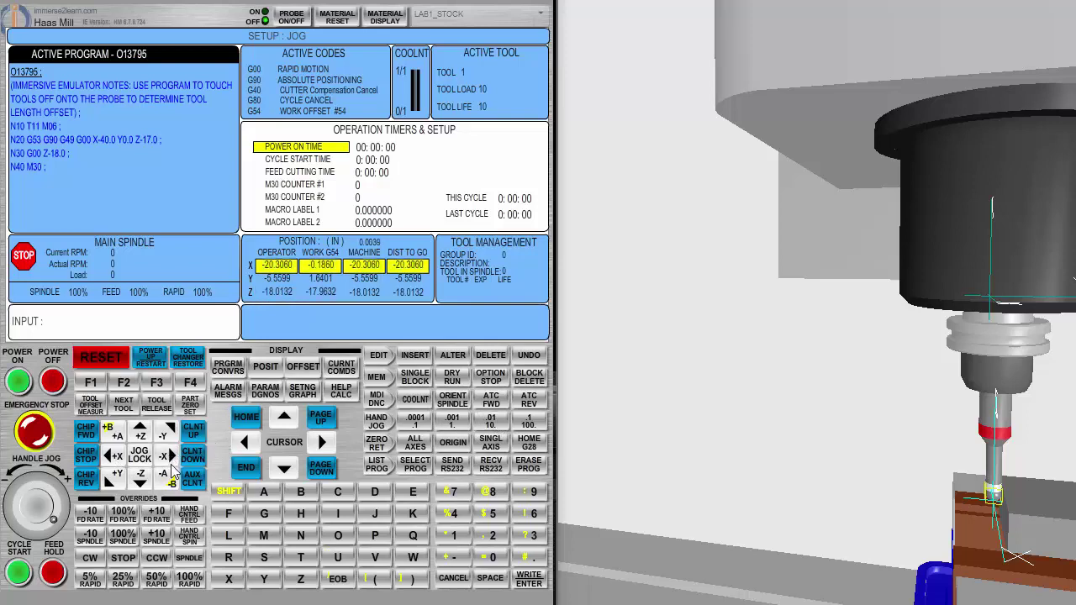
left_click_drag(53, 525, 19, 496)
left_click(143, 432)
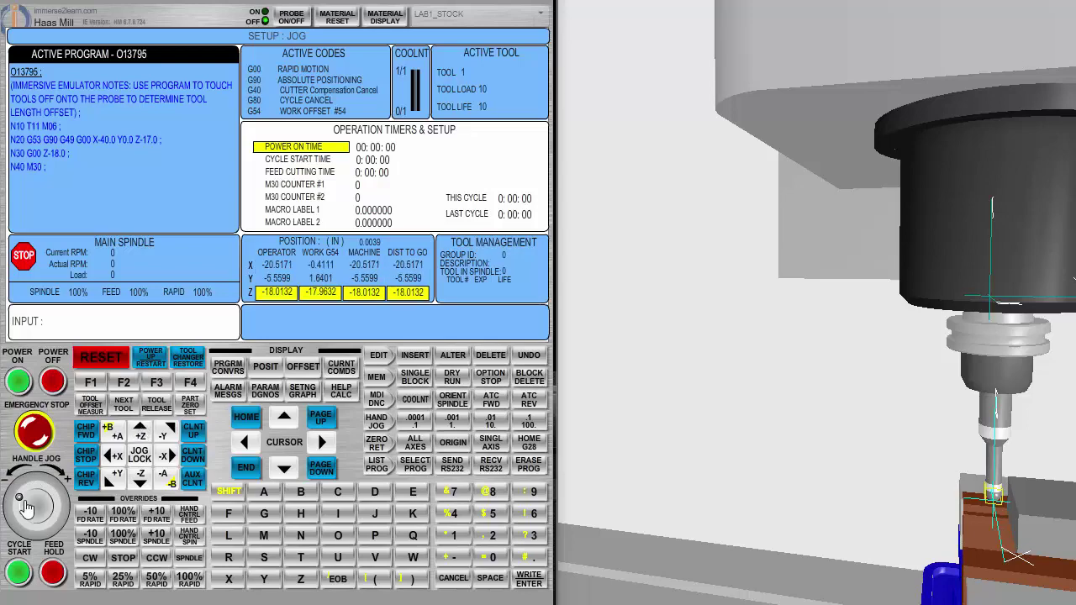
scroll(29, 503, "up", 15)
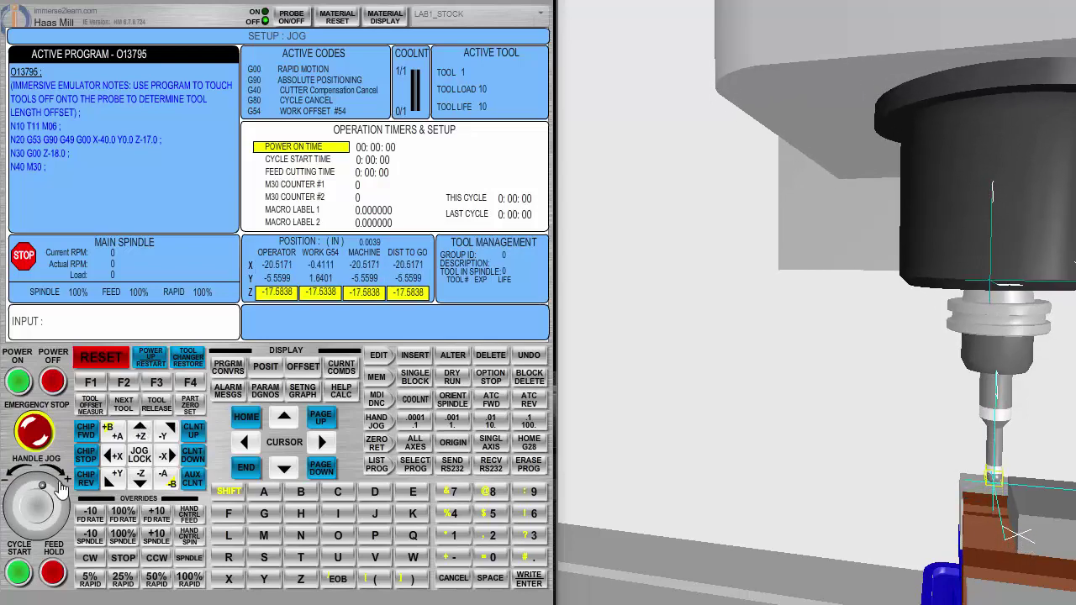
left_click_drag(62, 489, 56, 523)
Step: Jog Y in the positive direction to about -4.51 in, toward the stock's rear face
left_click_drag(943, 470, 957, 453)
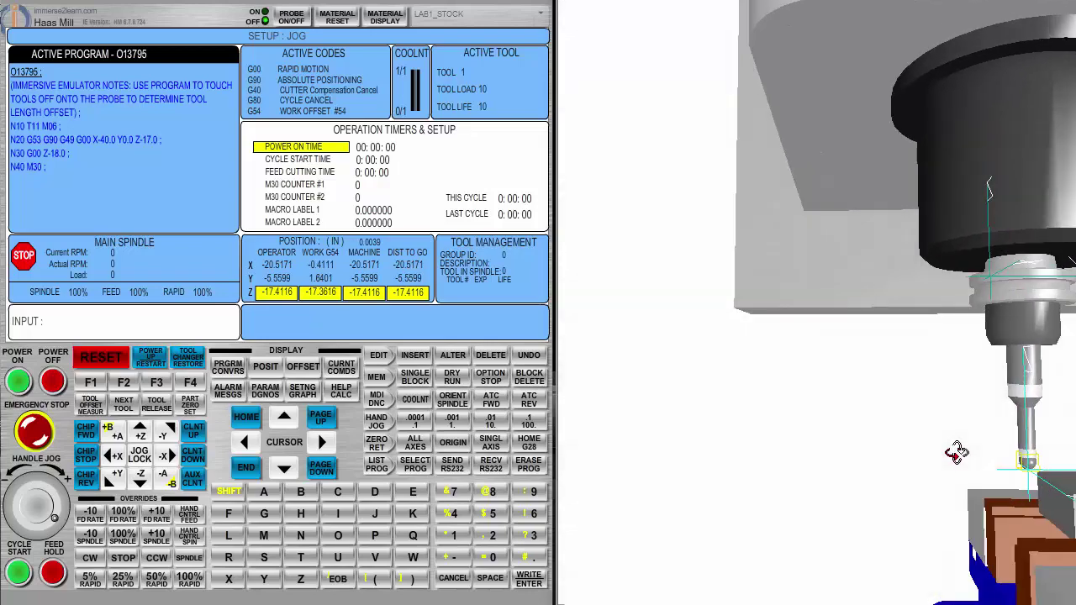
scroll(957, 453, "up", 2)
scroll(956, 451, "down", 5)
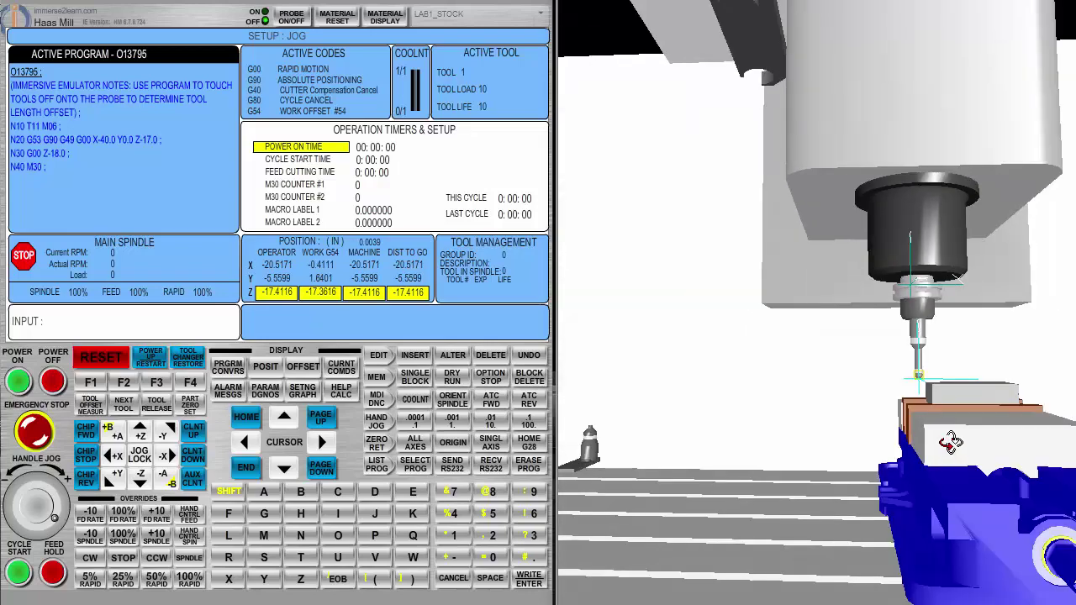
left_click_drag(951, 442, 1008, 441)
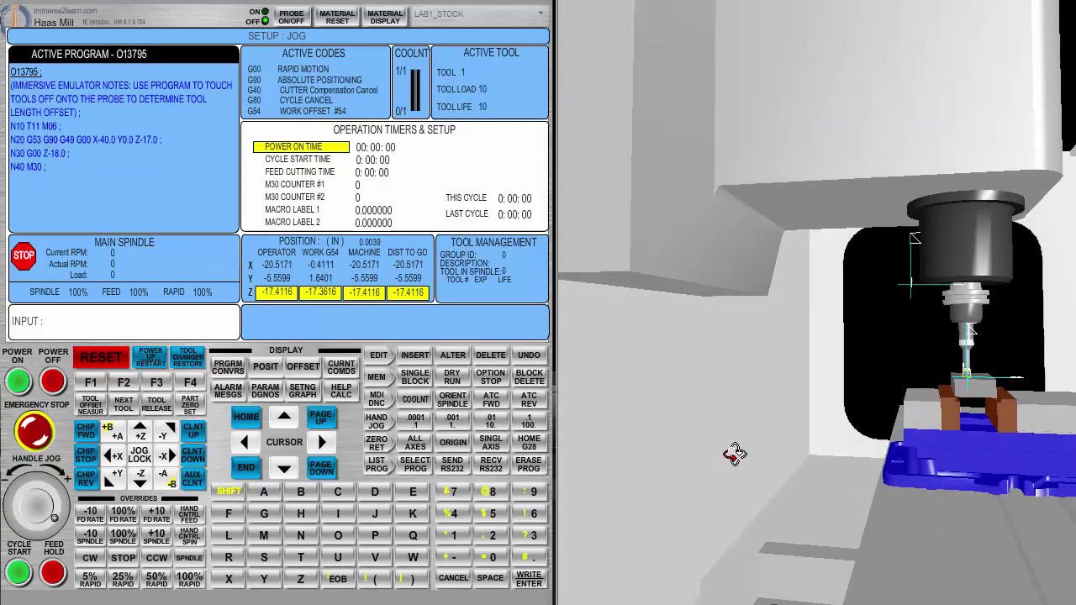
left_click(166, 433)
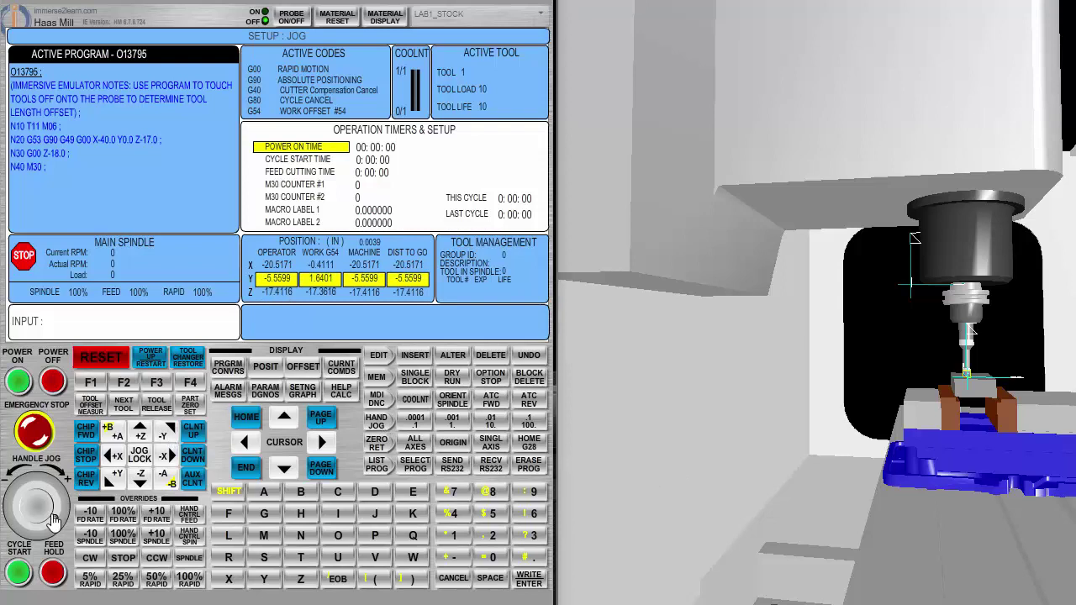
left_click_drag(51, 515, 96, 452)
scroll(68, 505, "up", 2)
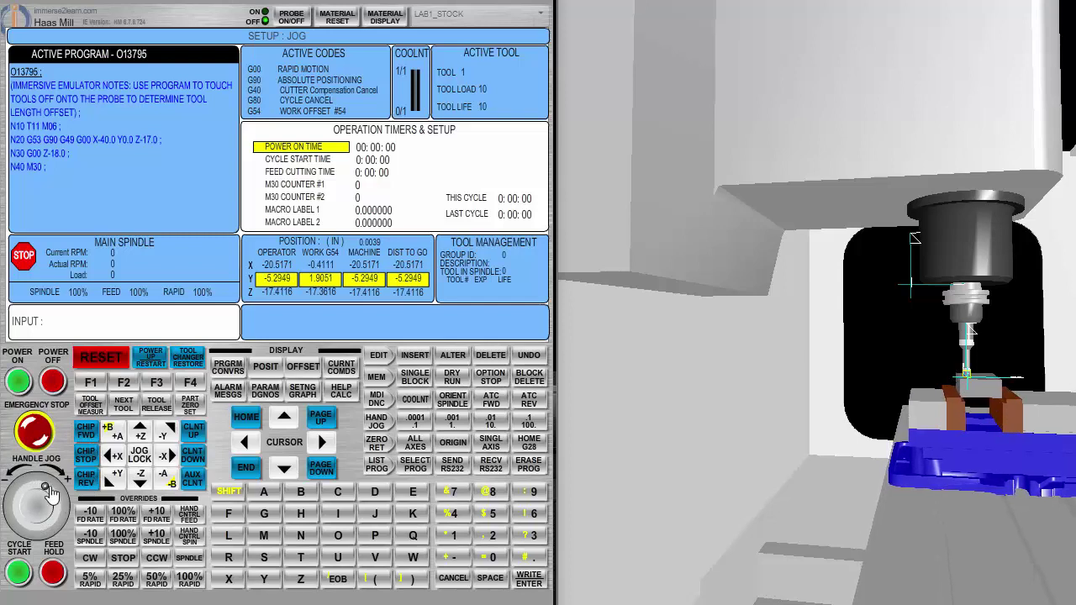
left_click_drag(30, 515, 48, 469)
Step: Jog X in the positive direction to about -19.31 in, moving the probe along the stock's length
left_click(168, 459)
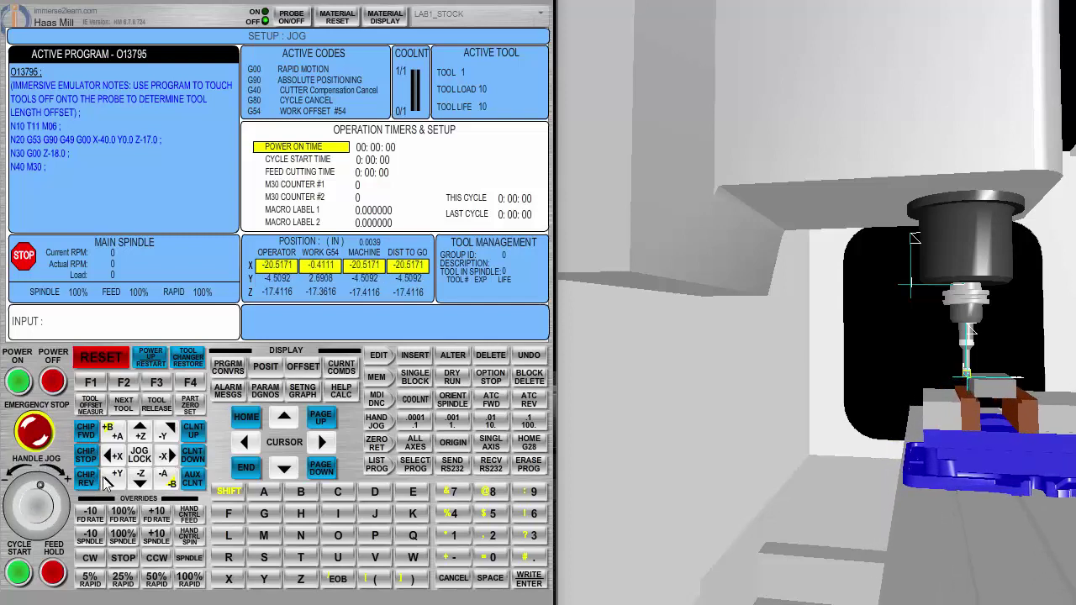
scroll(42, 504, "up", 3)
left_click_drag(933, 438, 776, 435)
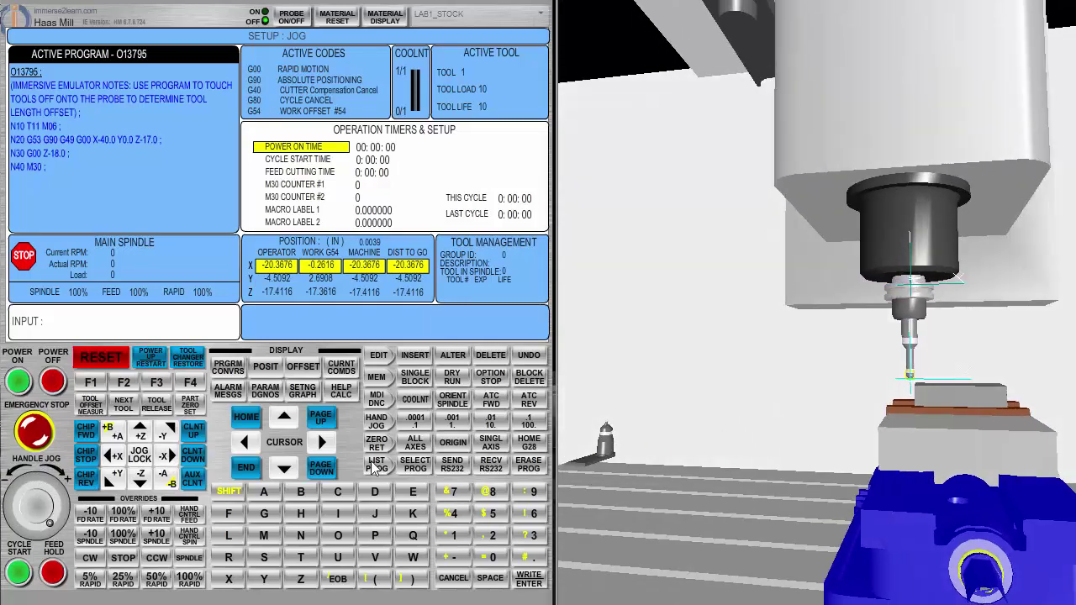
left_click_drag(47, 523, 8, 510)
scroll(34, 509, "up", 10)
scroll(23, 503, "up", 3)
scroll(24, 503, "up", 3)
left_click_drag(829, 410, 1002, 420)
scroll(920, 420, "up", 2)
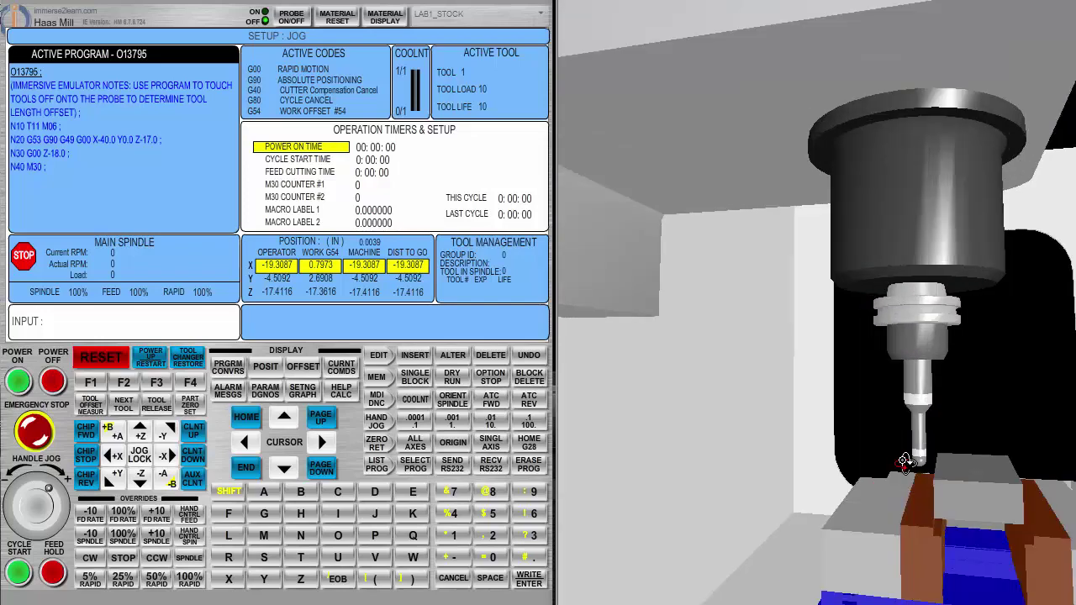
Step: Fine-position the probe behind the stock by jogging X to about -19.44 in and Y to about -4.32 in
left_click_drag(907, 465, 957, 455)
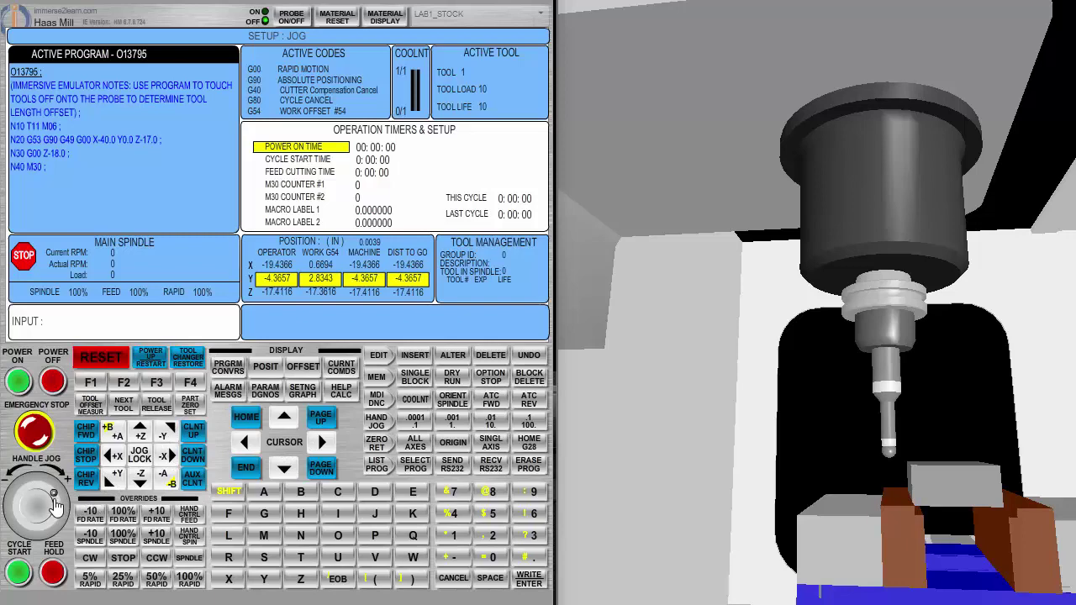
left_click_drag(55, 505, 59, 515)
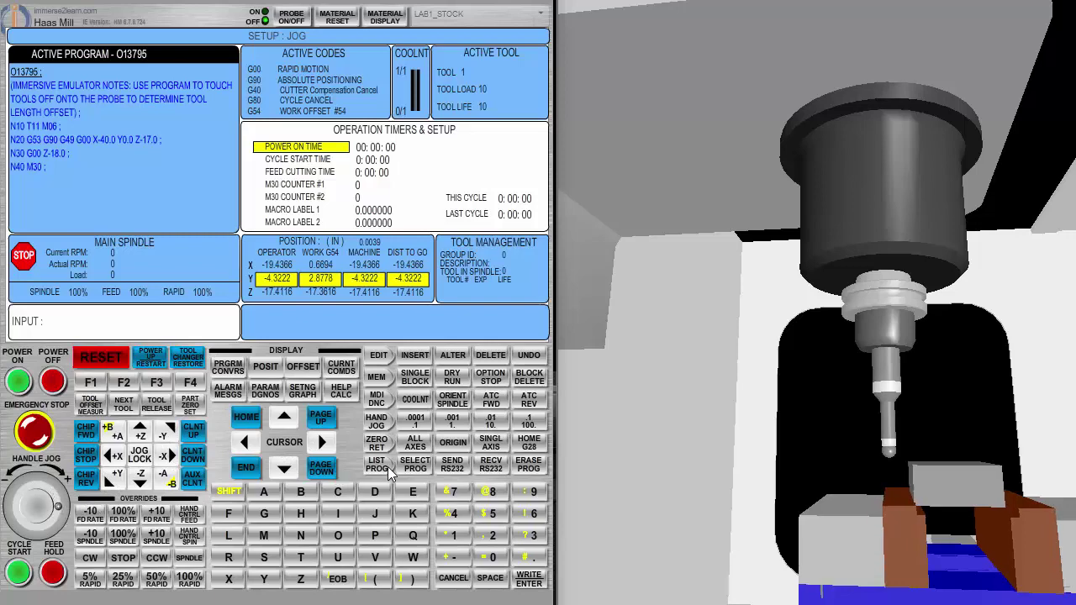
left_click_drag(893, 469, 793, 471)
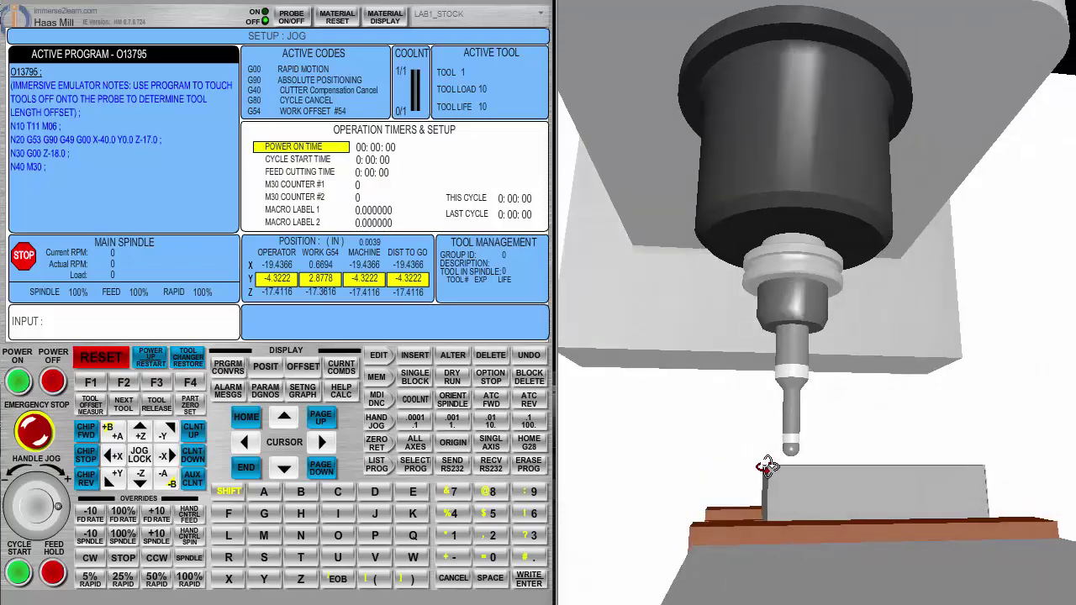
Step: Jog X to about -19.26 in and lower Z to about -17.95 in, putting the probe tip below the stock's top surface
left_click(156, 458)
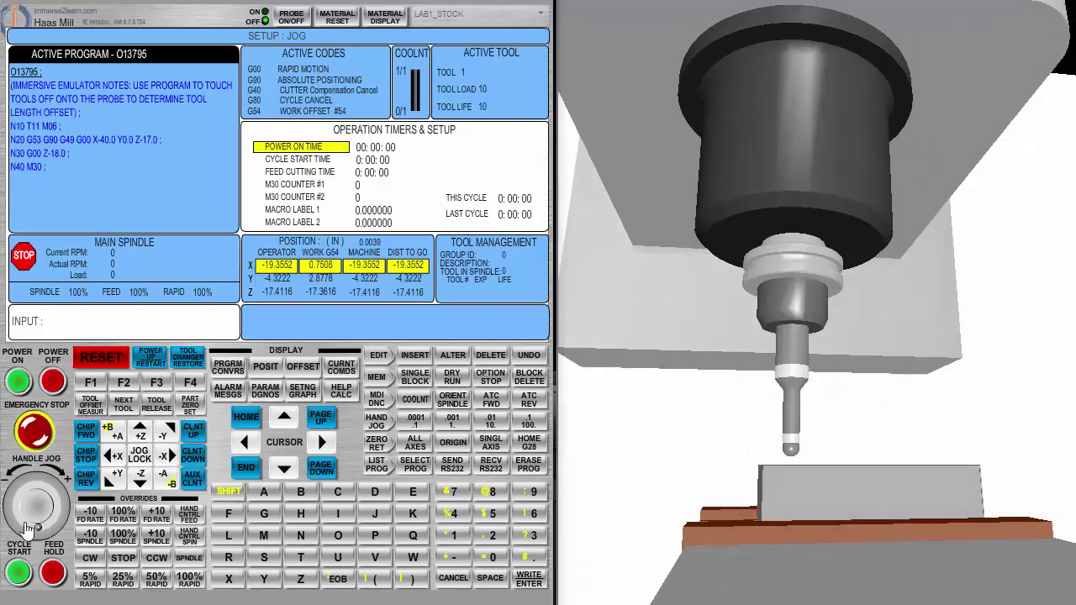
left_click_drag(21, 521, 16, 511)
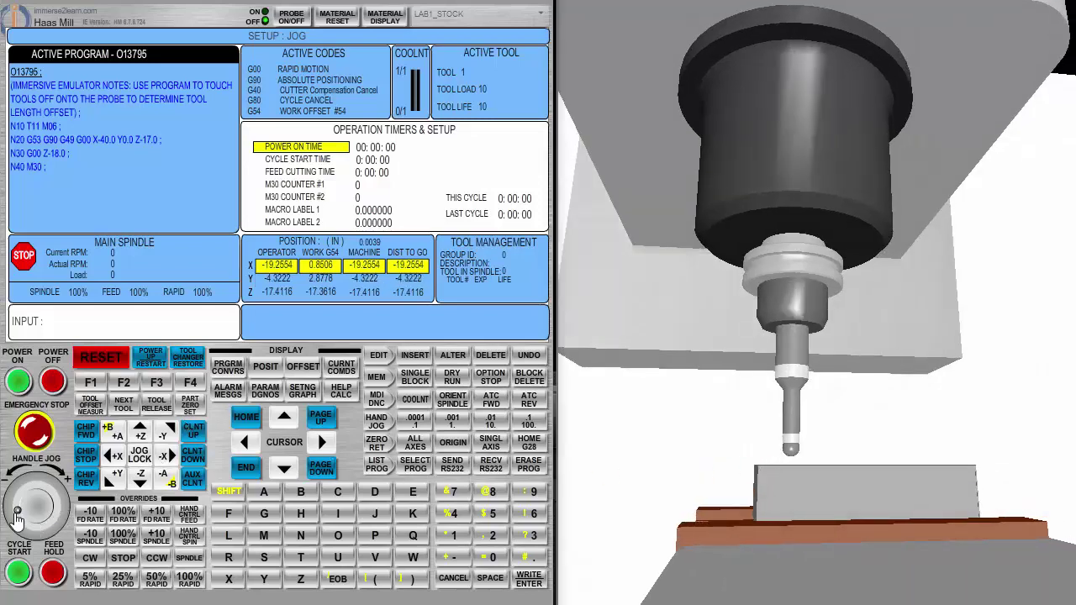
left_click(140, 476)
left_click_drag(588, 469, 715, 476)
scroll(54, 500, "down", 10)
left_click_drag(52, 496, 59, 521)
left_click_drag(779, 542, 827, 541)
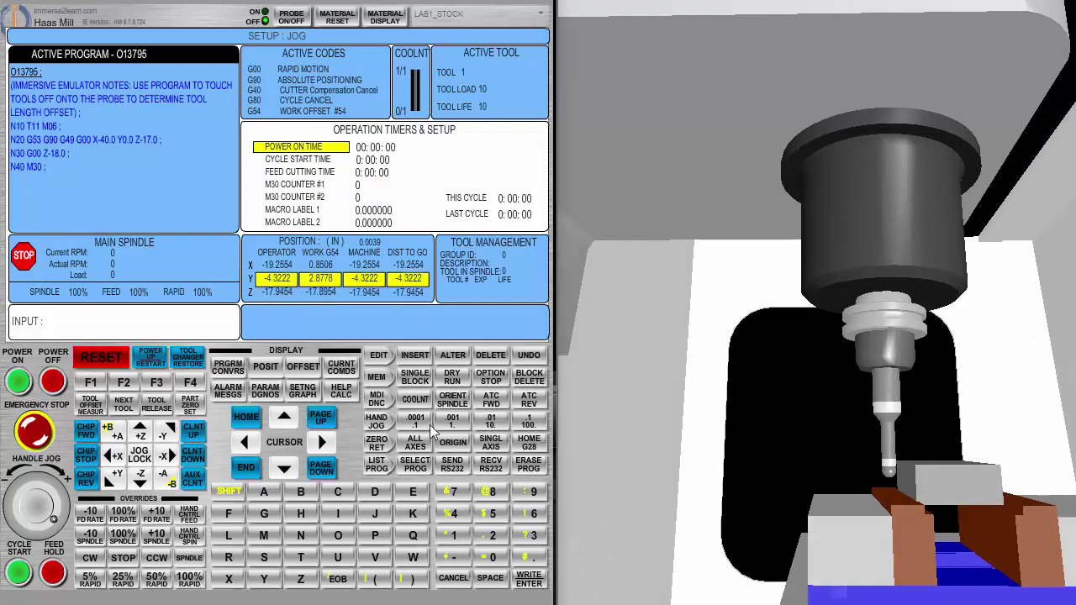
Step: Jog Y toward the stock in progressively finer increments to about -4.7121 in until the probe touches its rear face
left_click(456, 424)
left_click_drag(52, 516, 18, 500)
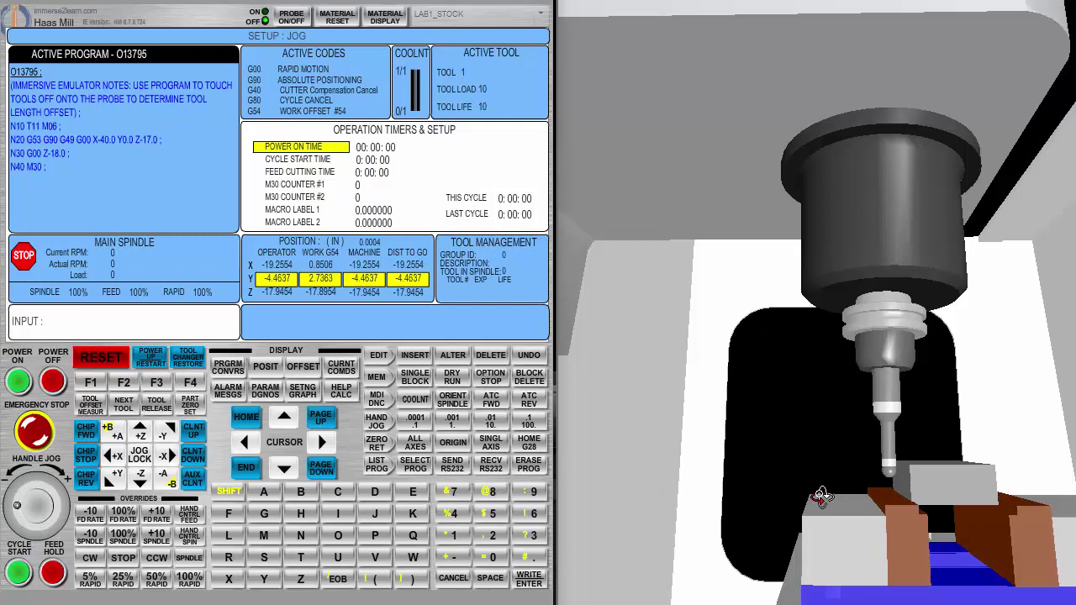
left_click_drag(814, 496, 804, 496)
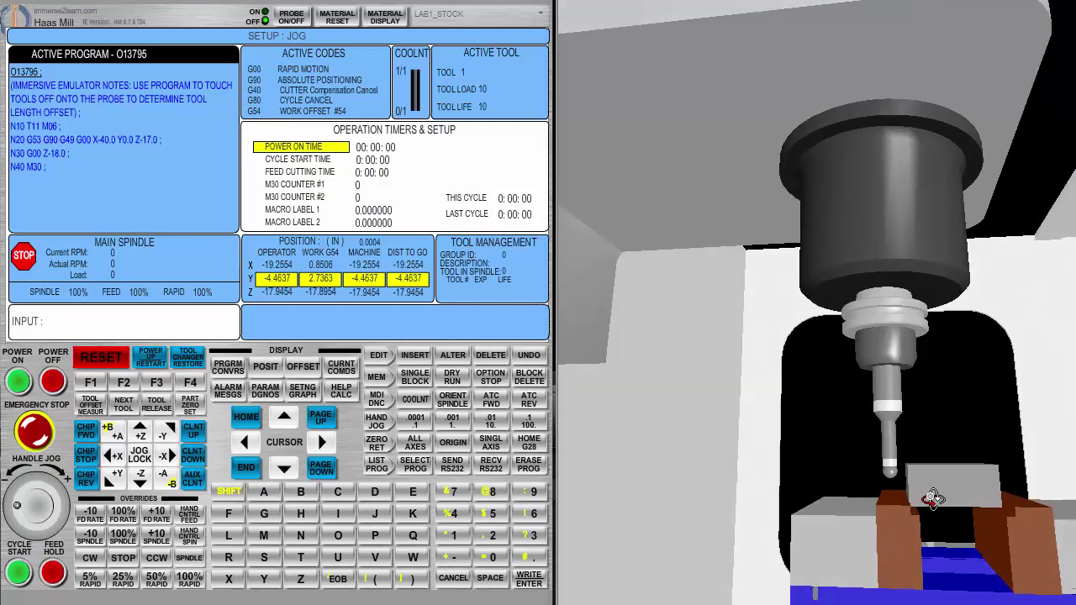
scroll(933, 496, "down", 1)
scroll(903, 449, "up", 2)
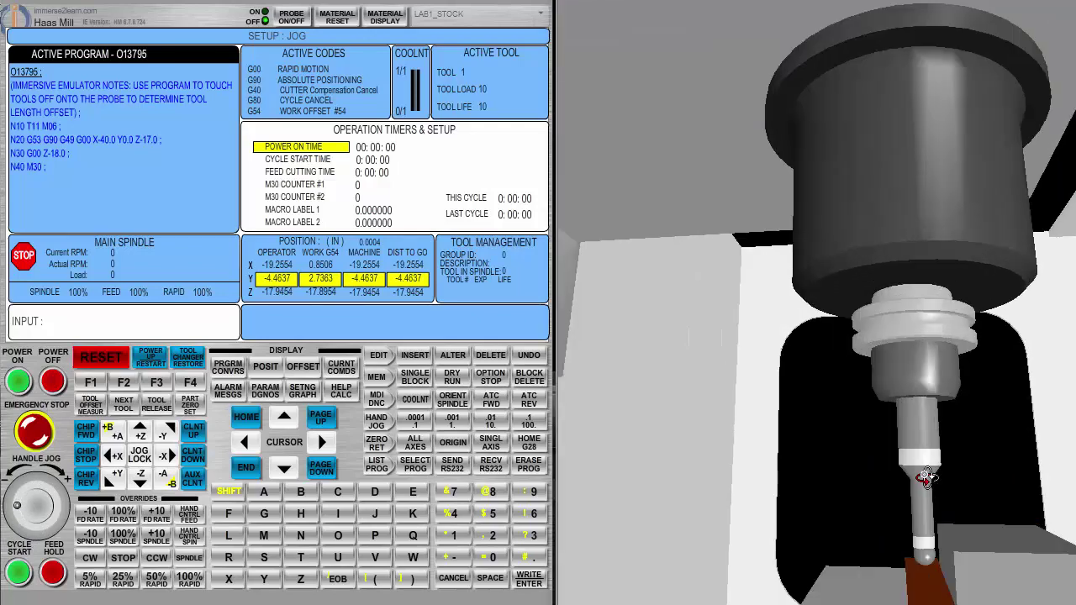
scroll(841, 510, "down", 2)
left_click_drag(841, 509, 836, 506)
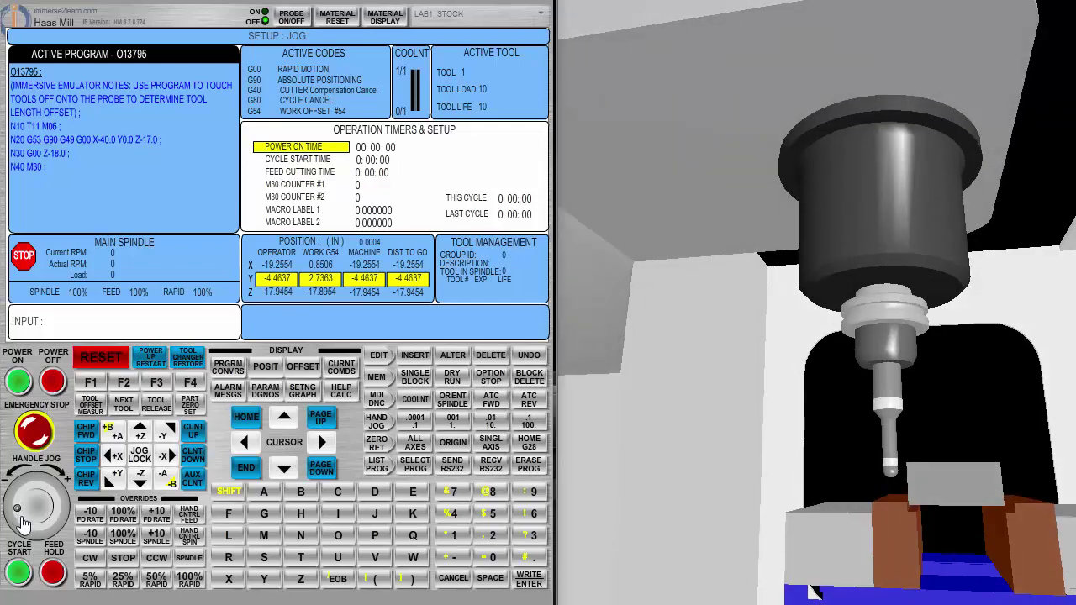
left_click_drag(25, 522, 35, 543)
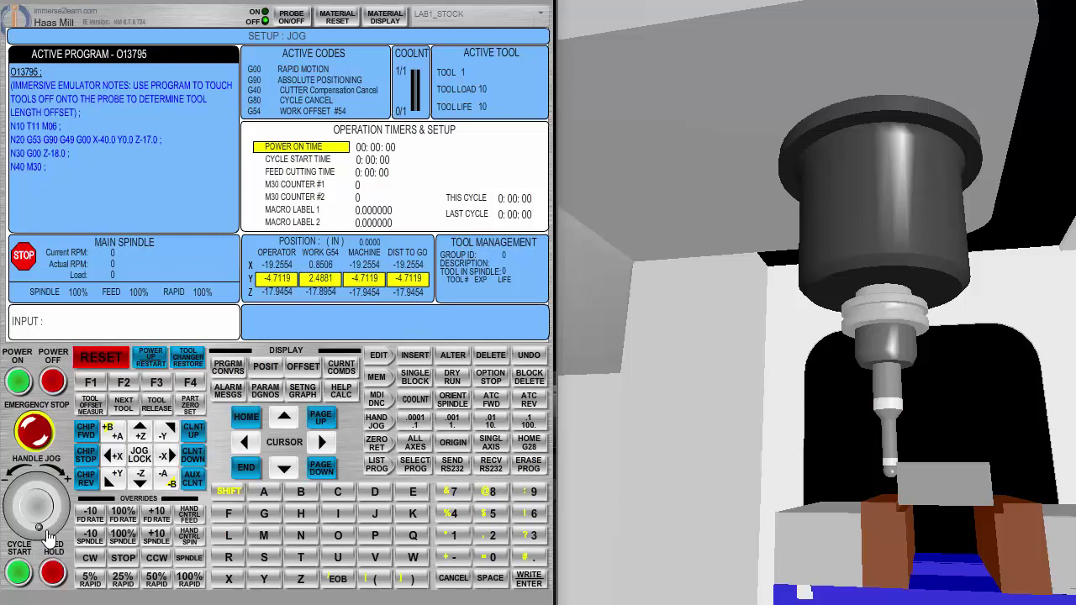
left_click_drag(42, 531, 40, 533)
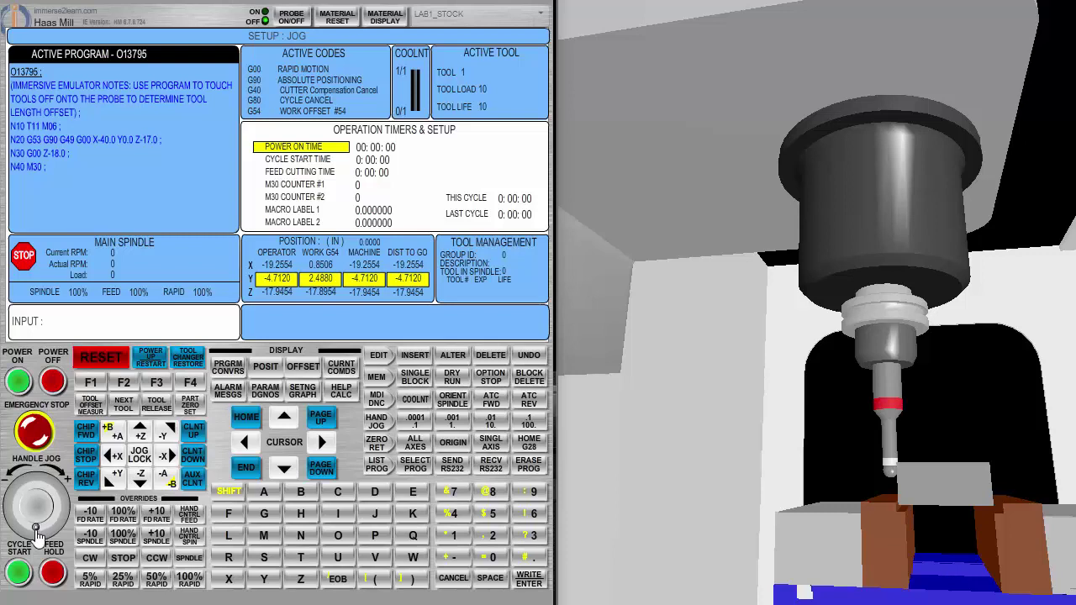
left_click_drag(33, 539, 38, 537)
Step: Record the probe's current Y position as the G54 Y work offset
left_click(301, 368)
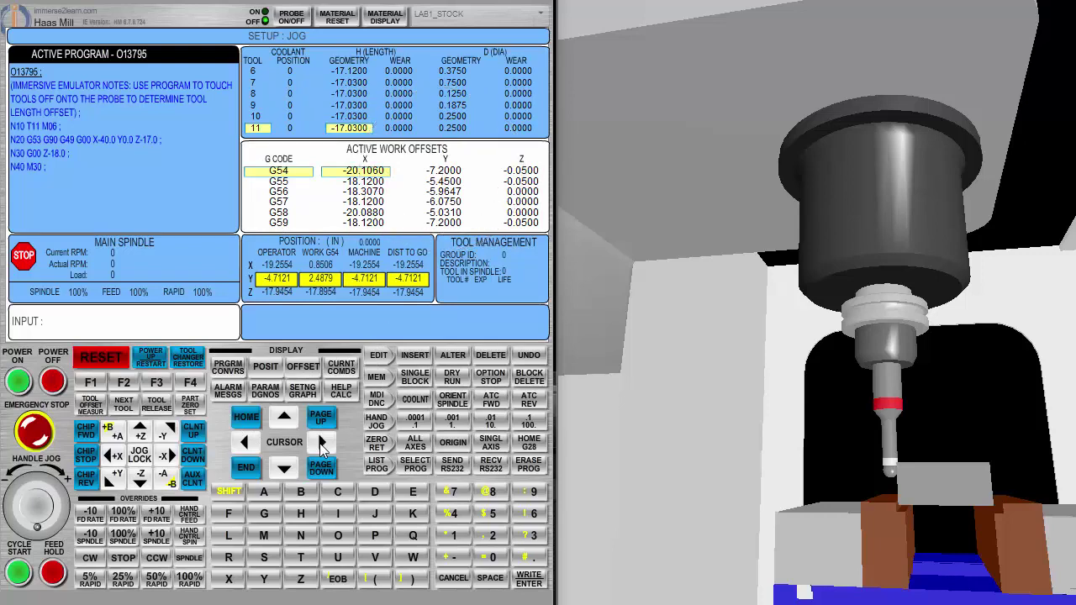
left_click(322, 443)
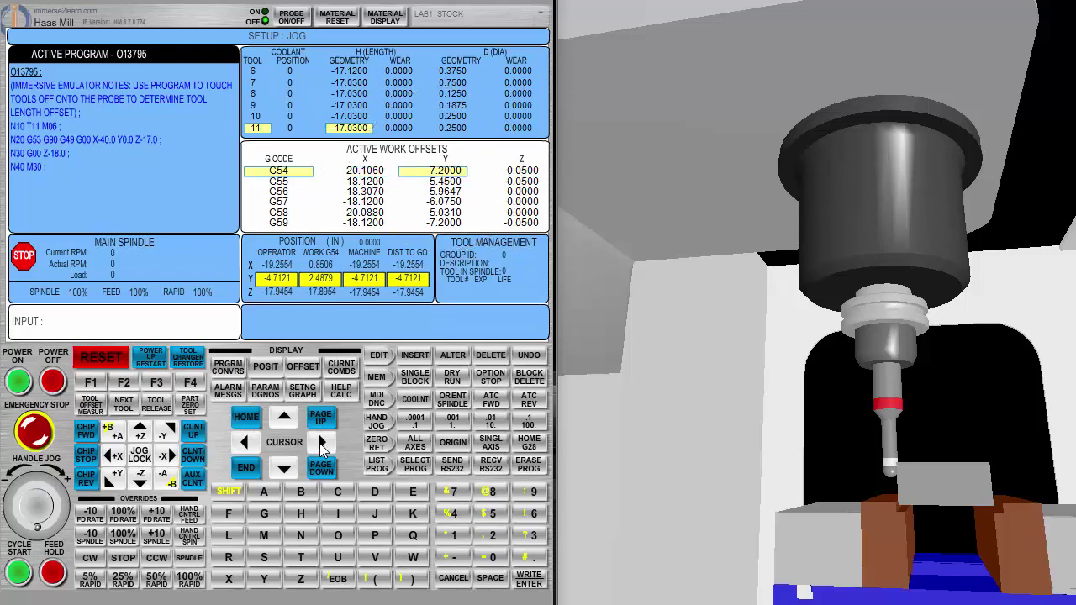
left_click(192, 405)
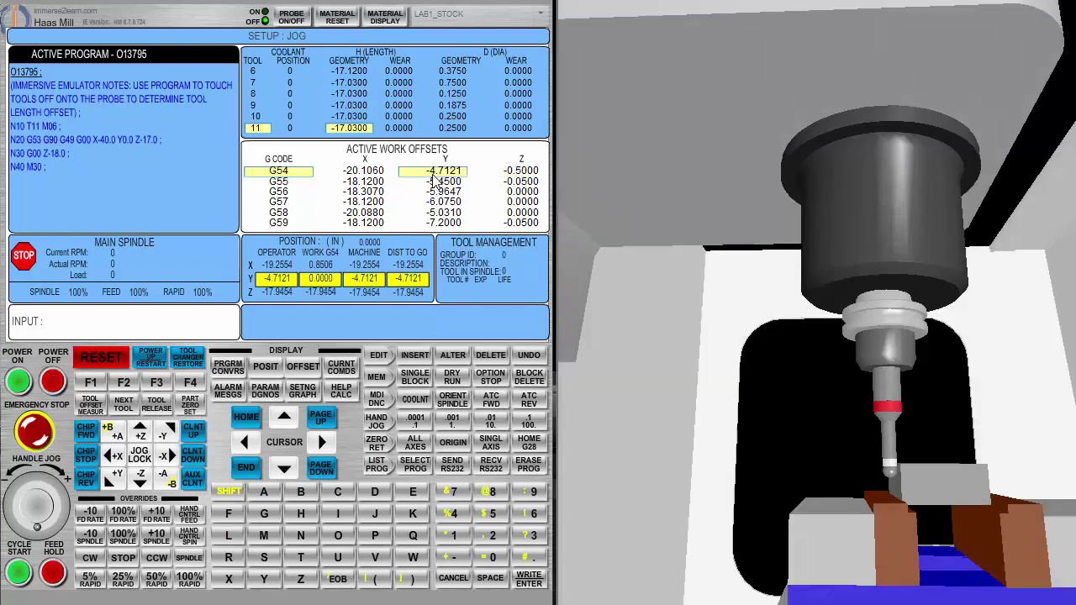
Step: Shift the G54 Y work offset by -.2 in
left_click(436, 183)
left_click(432, 175)
left_click(449, 560)
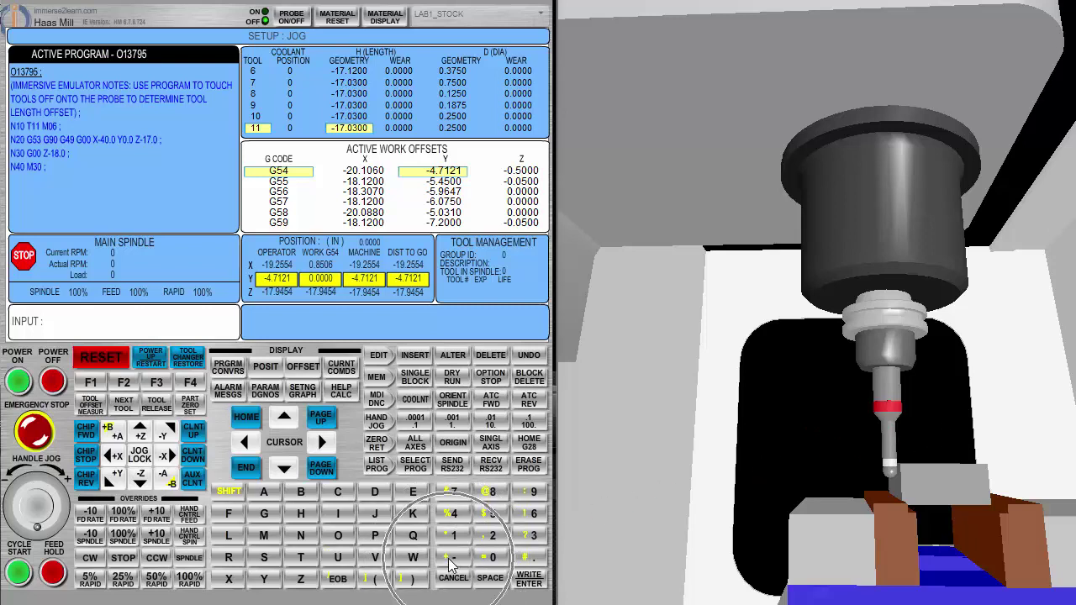
left_click(521, 560)
left_click(493, 538)
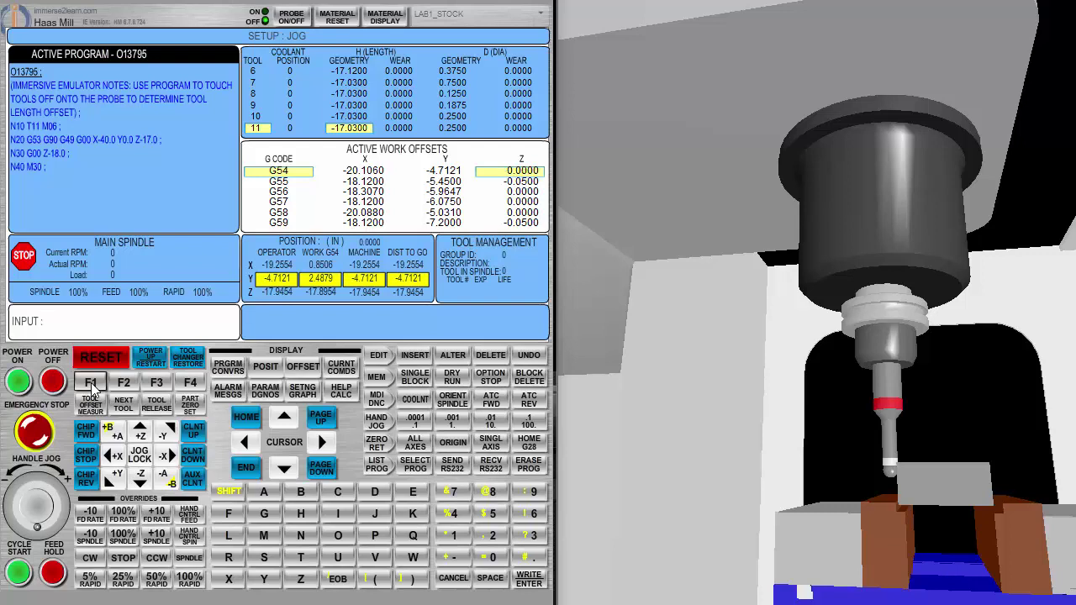
Step: Set the G54 Z work offset to 0
left_click(533, 560)
left_click(492, 560)
left_click(91, 384)
Step: Jog Y away from the stock's rear face to about -4.34 in, using a coarser increment for the retreat
left_click_drag(935, 484, 978, 493)
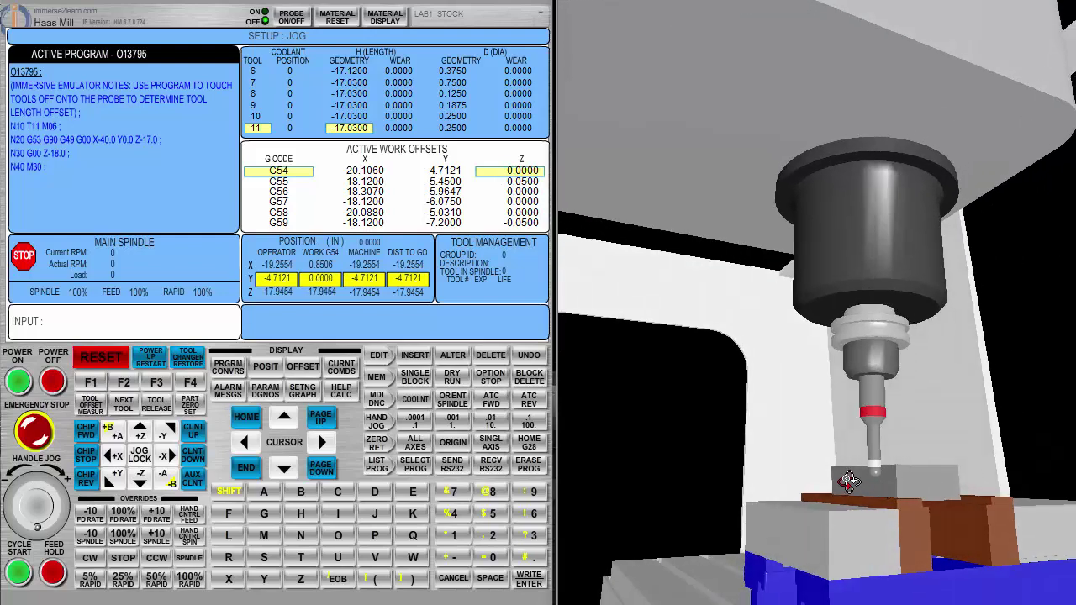
left_click(938, 473)
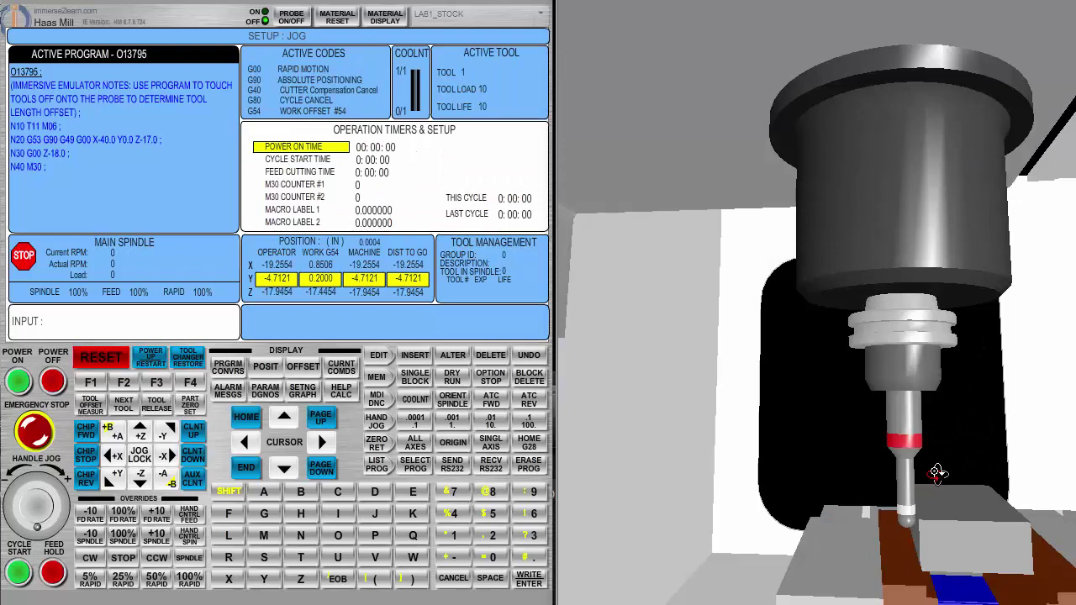
left_click_drag(938, 473, 932, 460)
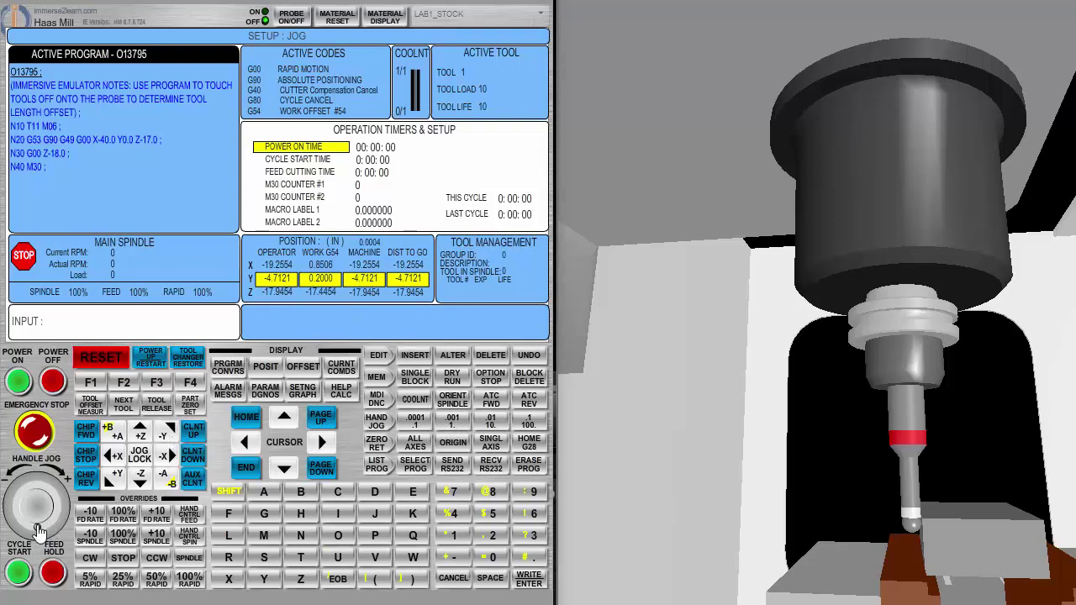
left_click_drag(37, 534, 65, 574)
left_click(493, 421)
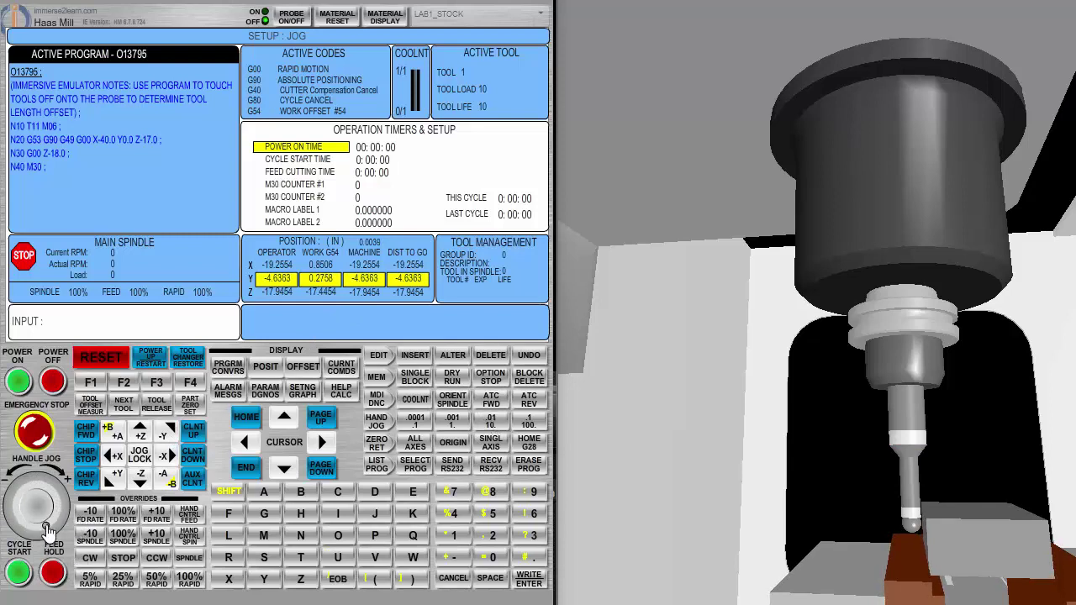
left_click_drag(45, 526, 64, 509)
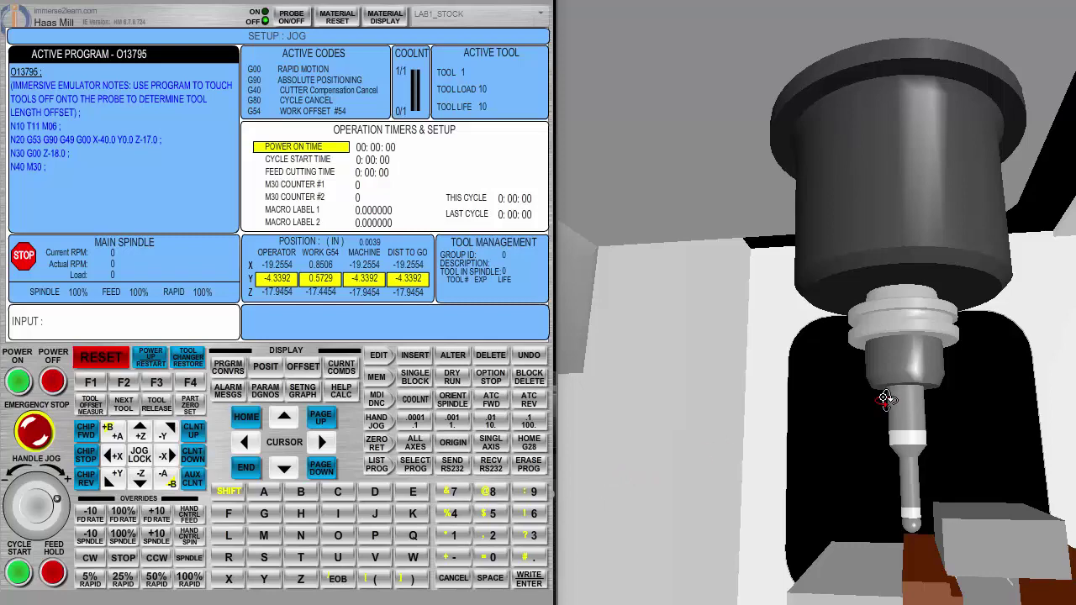
Step: Return only the Z axis to machine home, raising the probe well clear of the stock and vise
scroll(886, 400, "down", 6)
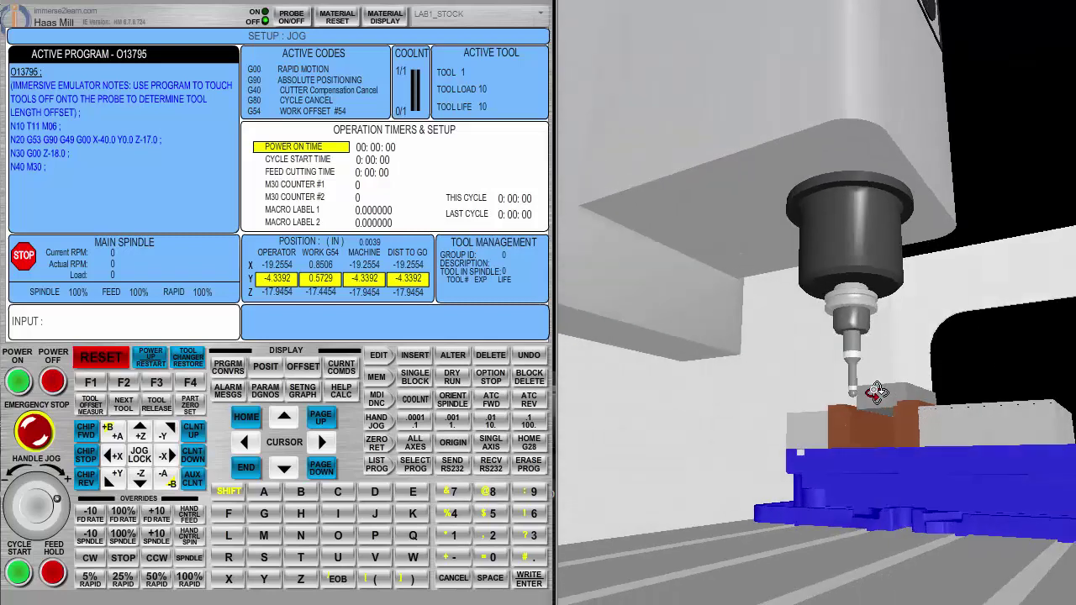
left_click_drag(866, 395, 785, 405)
scroll(785, 406, "up", 1)
scroll(785, 404, "down", 4)
scroll(788, 416, "up", 3)
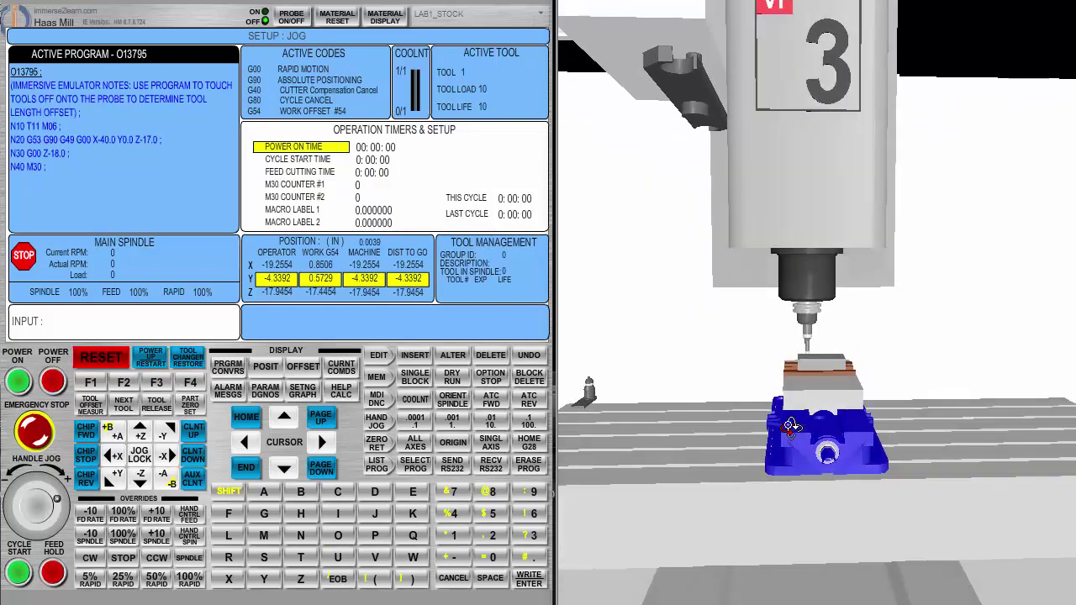
scroll(803, 423, "down", 1)
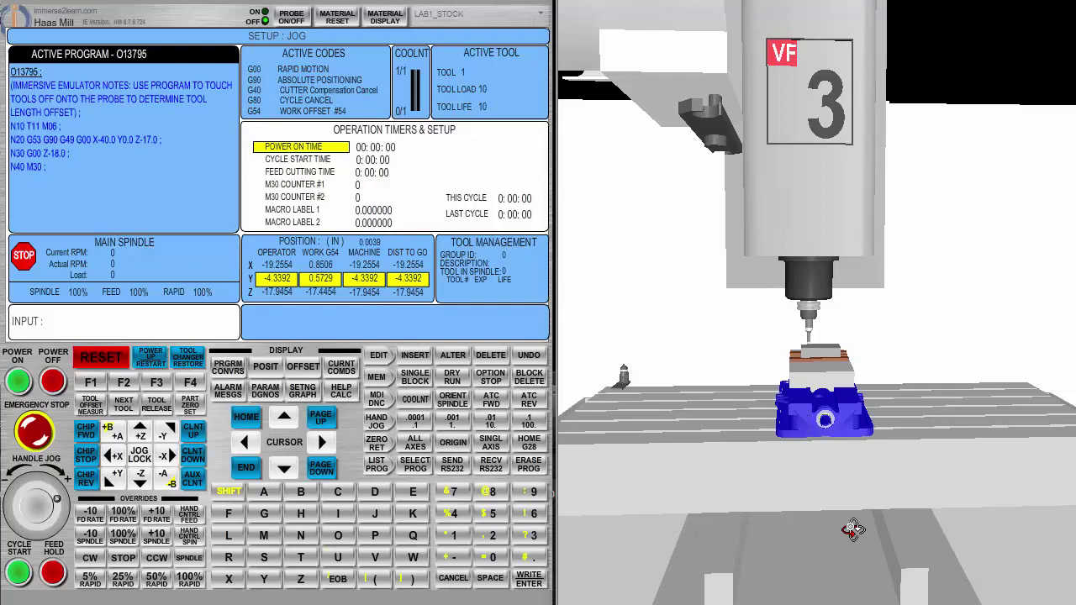
left_click(377, 444)
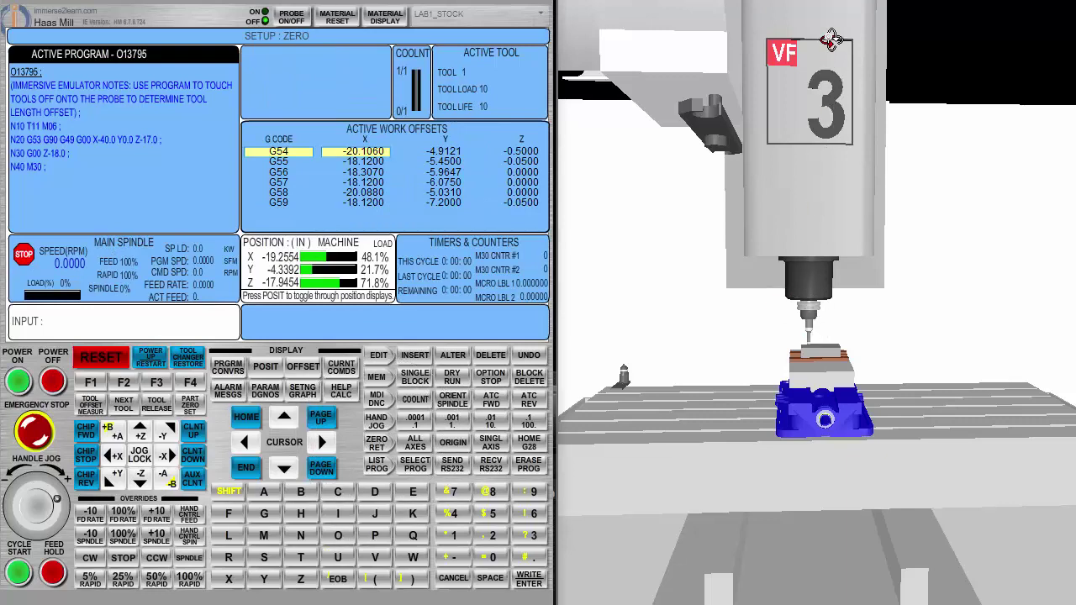
left_click(304, 586)
left_click(530, 446)
left_click(377, 445)
left_click(529, 444)
Step: Examine the tool carousel, spindle and vise from several angles
scroll(857, 324, "down", 5)
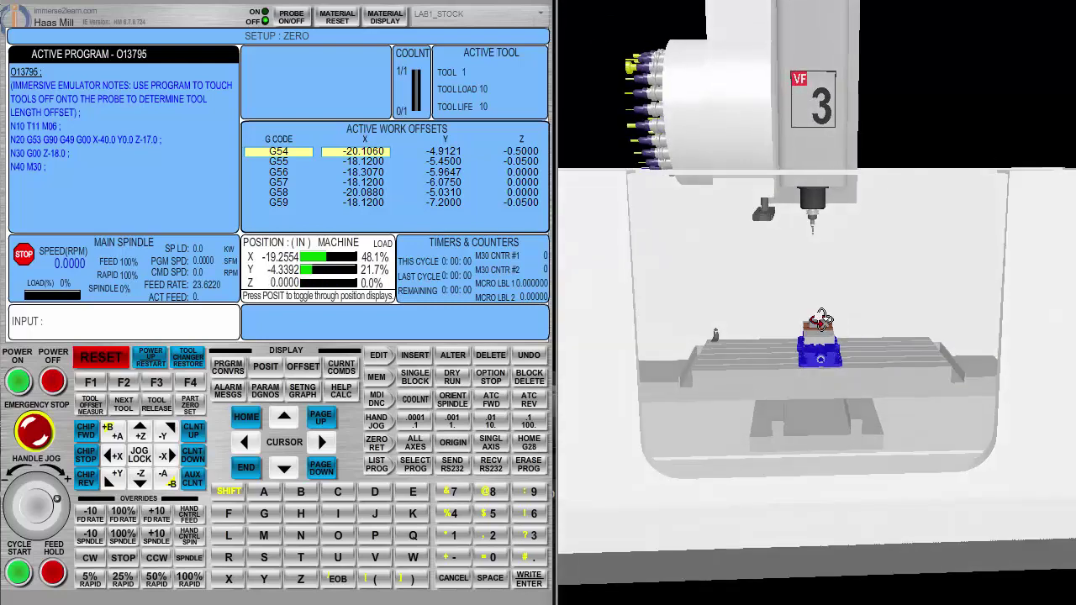
left_click_drag(812, 314, 870, 302)
left_click_drag(745, 117, 750, 83)
scroll(767, 124, "up", 3)
scroll(750, 134, "down", 1)
scroll(750, 135, "up", 3)
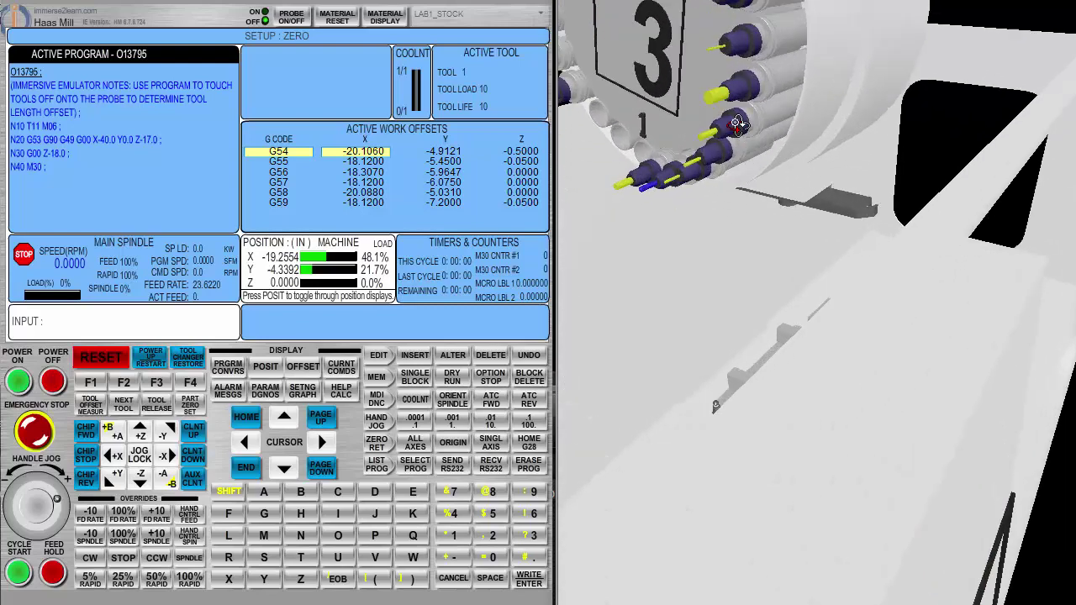
left_click_drag(689, 75, 760, 225)
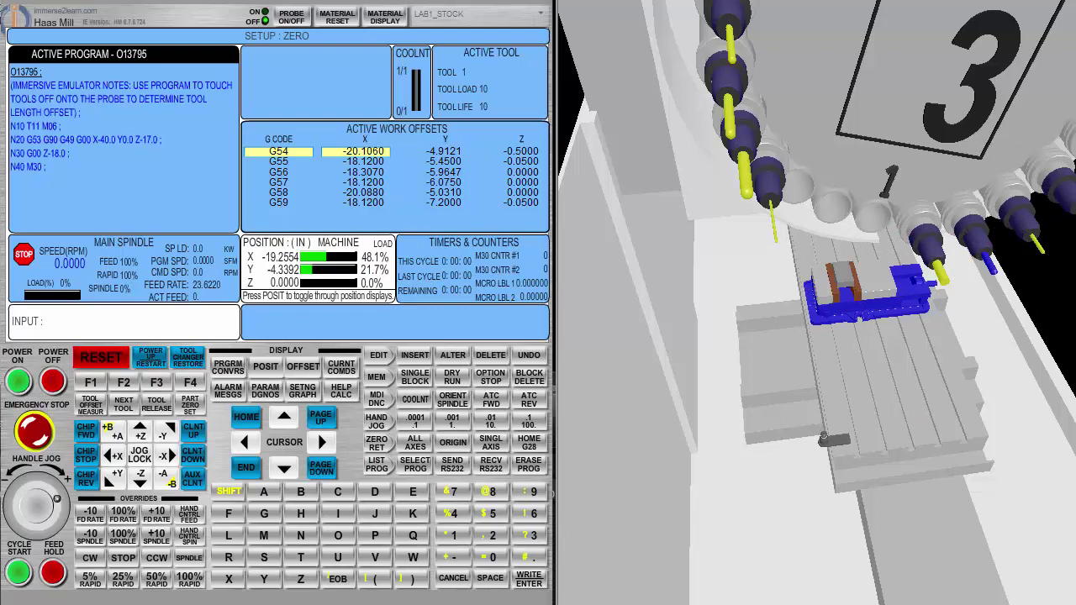
left_click_drag(922, 416, 777, 360)
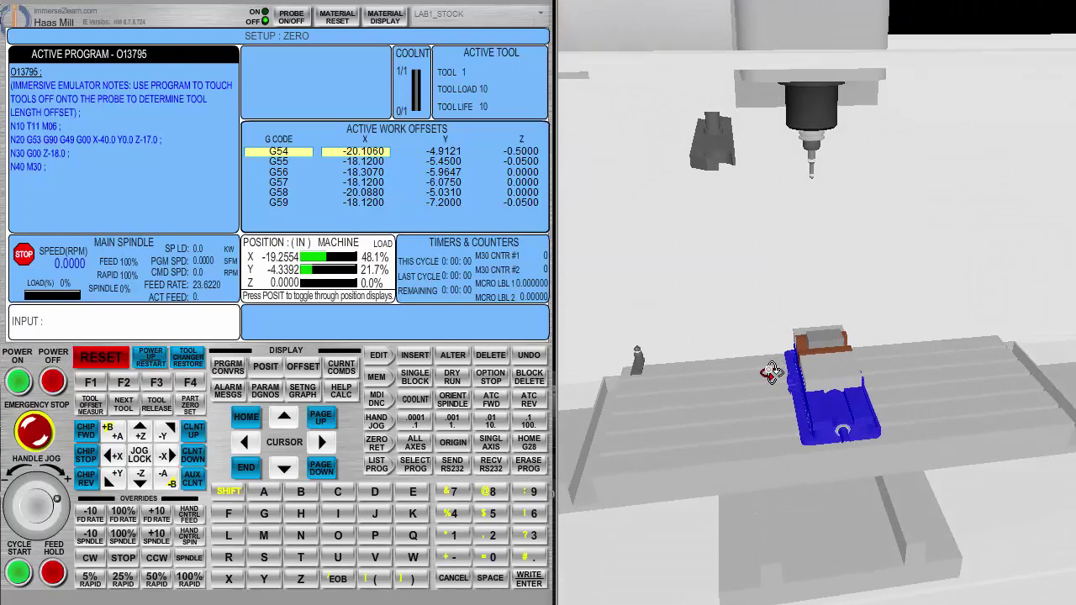
Step: Replace the MDI program with T4M6 and run it to load tool 4 into the spindle
left_click(376, 399)
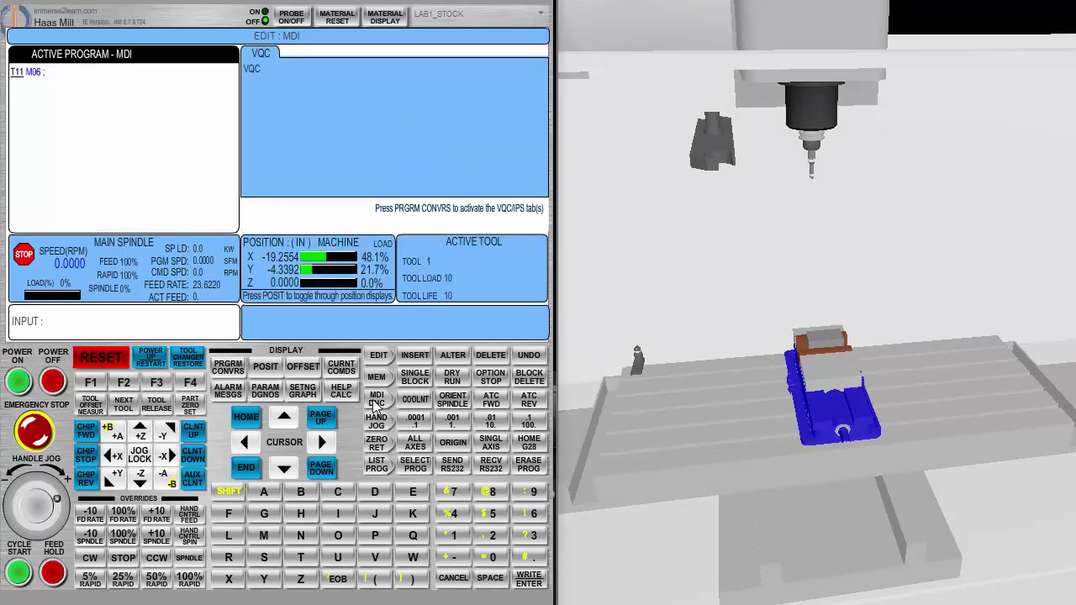
left_click(25, 84)
left_click(528, 464)
left_click(301, 557)
left_click(445, 517)
left_click(264, 535)
left_click(531, 516)
left_click(528, 578)
left_click(19, 572)
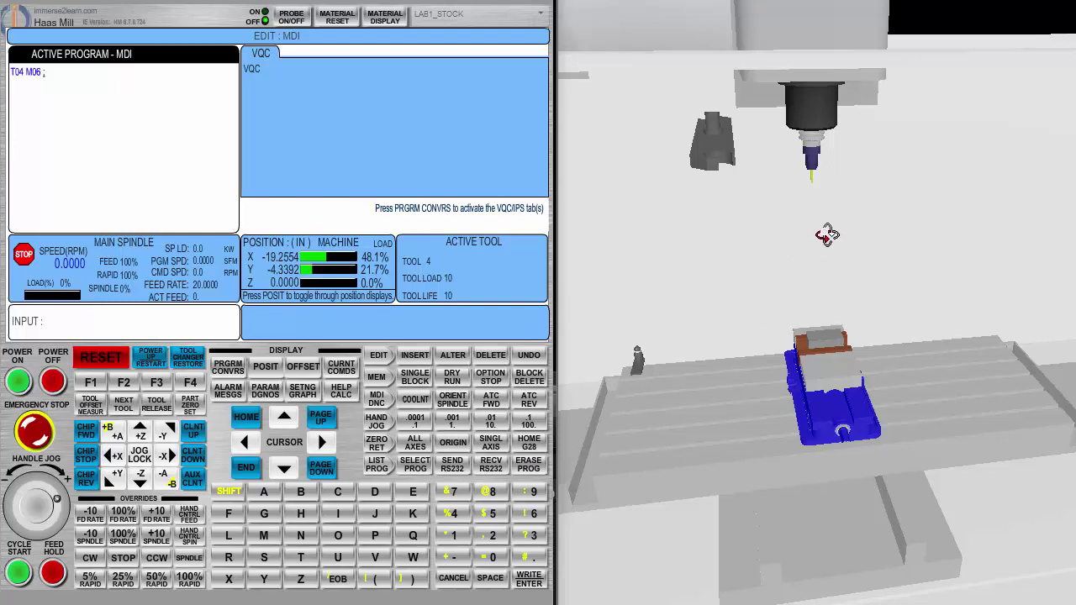
Step: View the loaded tool, then erase the tool-change block from the MDI program
left_click_drag(829, 192, 807, 360)
scroll(812, 356, "up", 3)
scroll(815, 350, "down", 4)
scroll(809, 358, "down", 5)
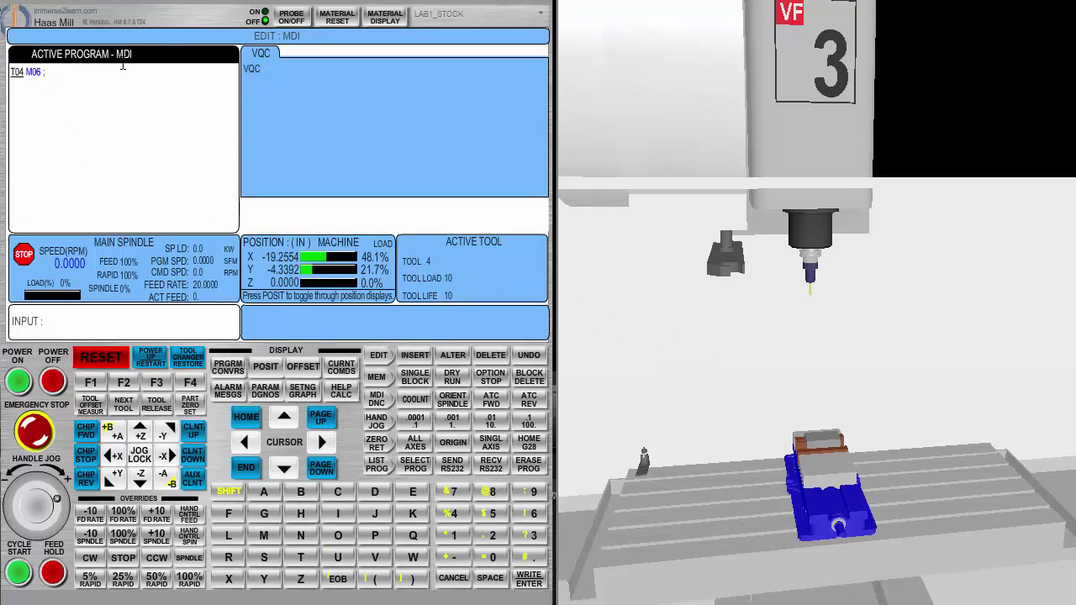
left_click(525, 473)
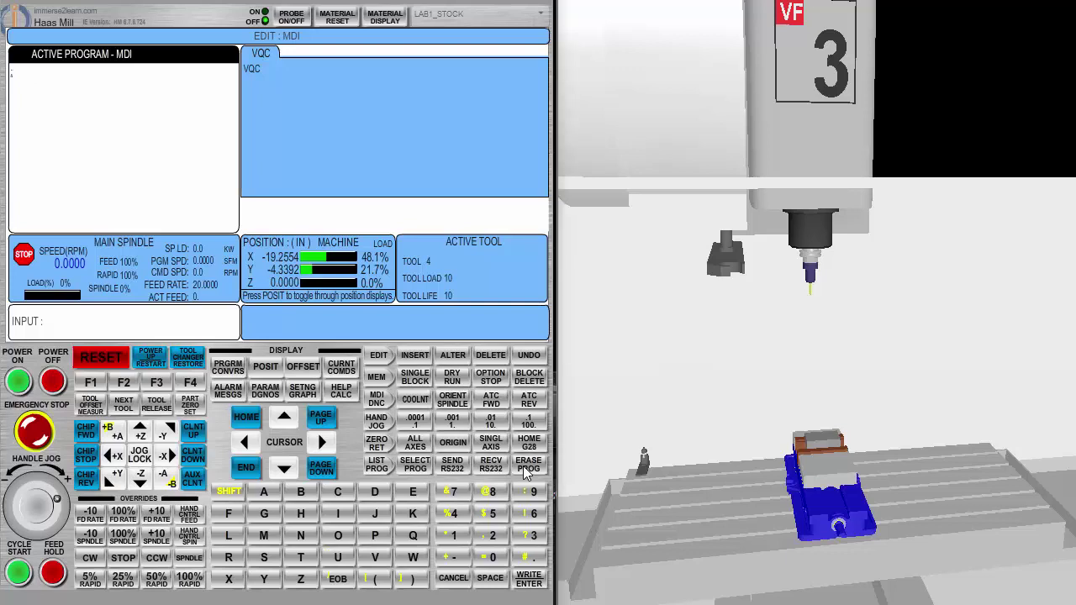
Step: Start a new MDI block with G0G90G54 for a rapid absolute move in the G54 work coordinates
left_click(51, 331)
left_click(264, 516)
left_click(491, 558)
left_click(264, 514)
left_click(532, 492)
left_click(493, 559)
left_click(264, 514)
left_click(492, 514)
left_click(452, 514)
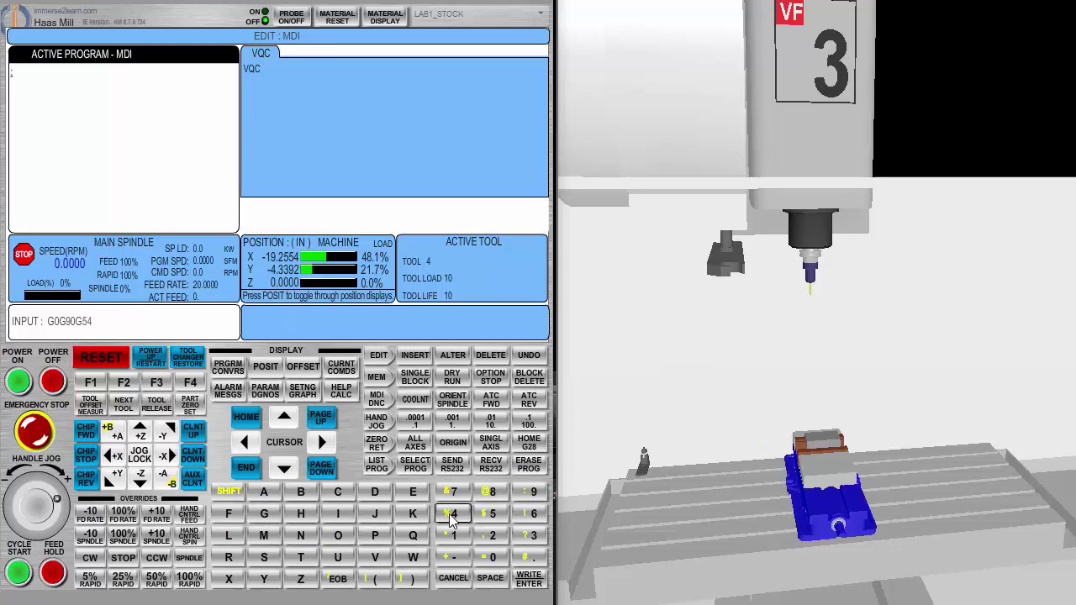
Step: Check the active work offsets, then complete the block with X0.Y0. and write it into the MDI program
left_click(311, 371)
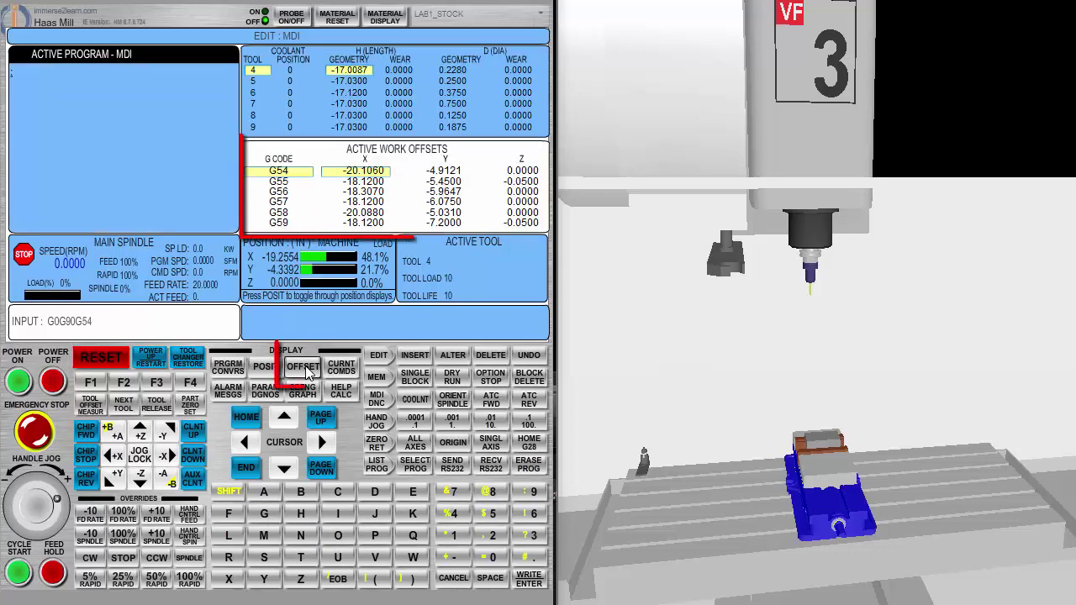
left_click(377, 400)
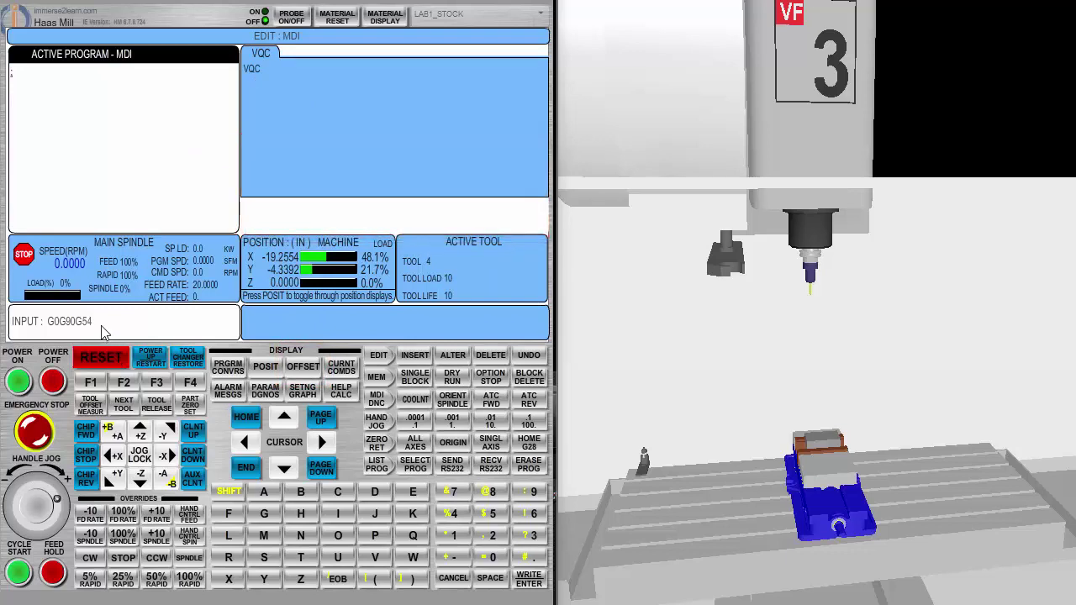
left_click(229, 579)
left_click(495, 559)
left_click(528, 558)
left_click(268, 580)
left_click(493, 557)
left_click(528, 557)
left_click(530, 580)
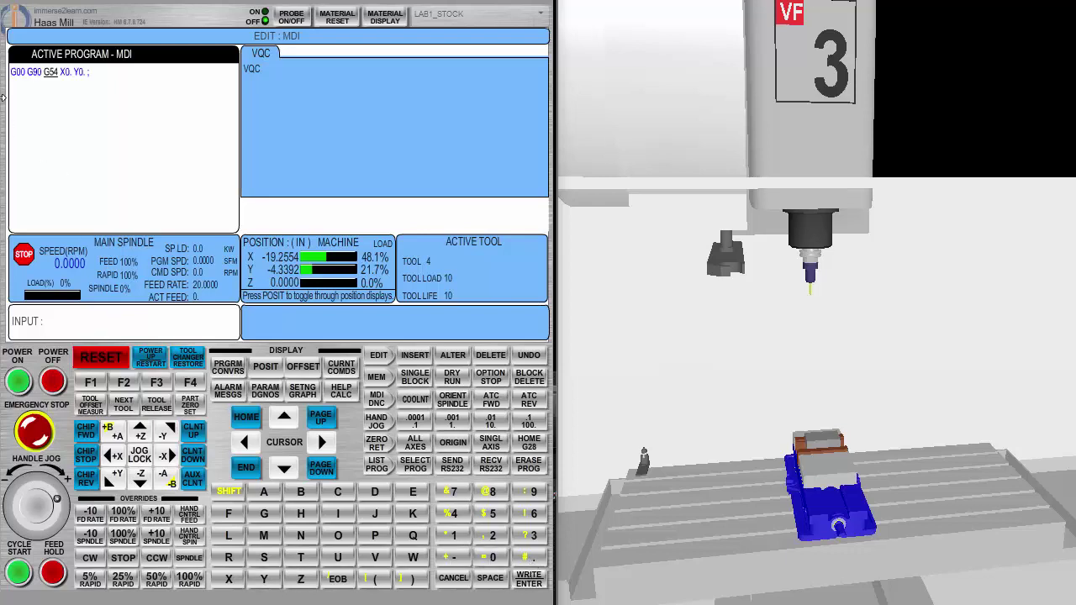
Step: Run the MDI block to rapid to G54 X0. Y0., home the machine, and run the block again
key("ctrl")
left_click(34, 80)
left_click(53, 80)
left_click(77, 76)
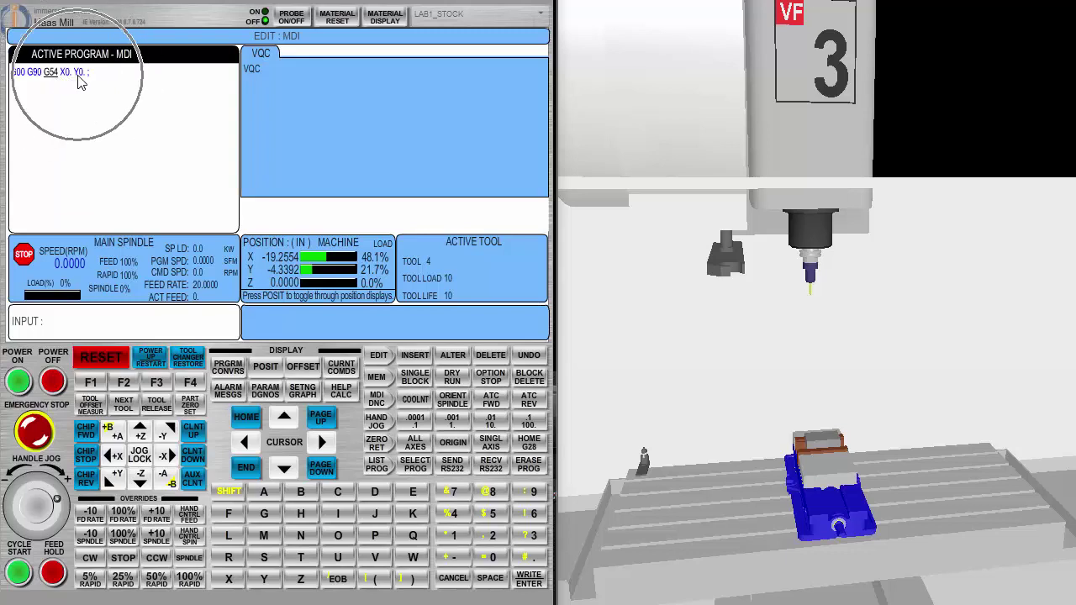
left_click(806, 421)
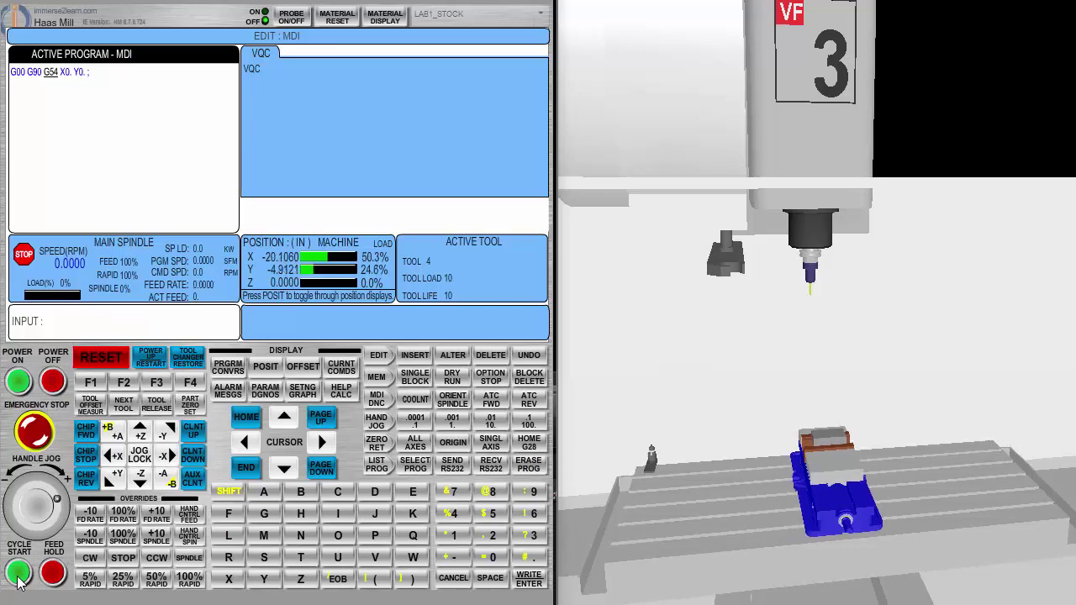
left_click(532, 443)
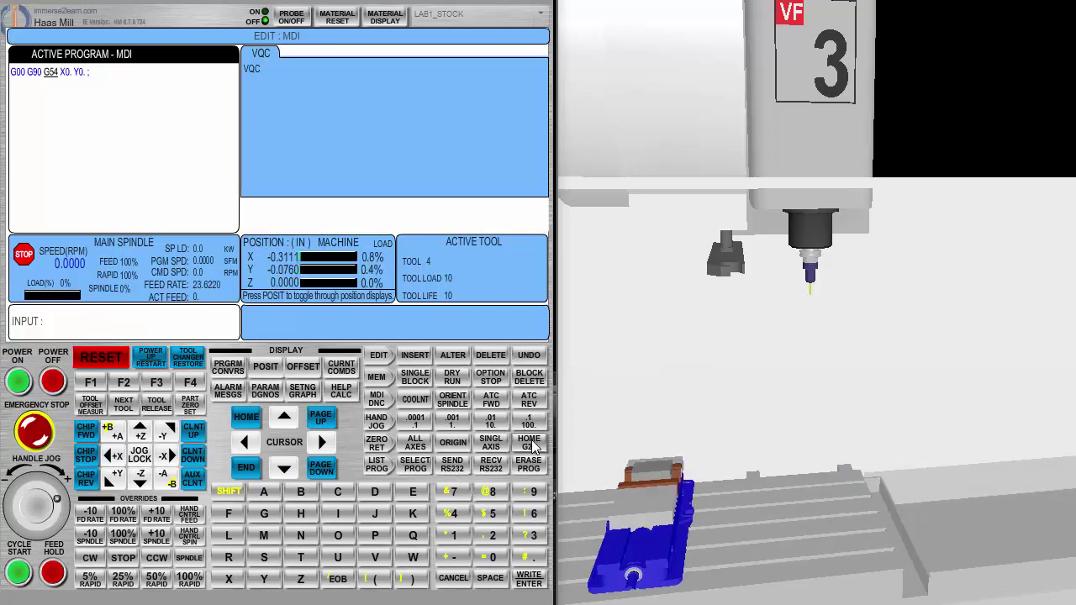
left_click(17, 573)
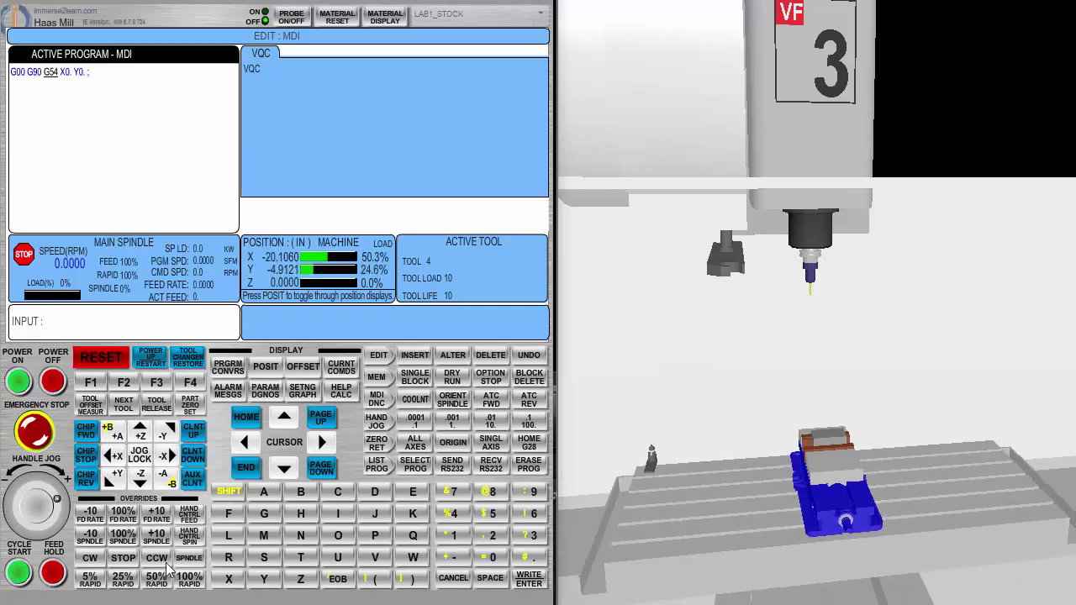
Step: Hand jog the Z axis down to about -17.07 in, using a finer increment near the stock
left_click(378, 422)
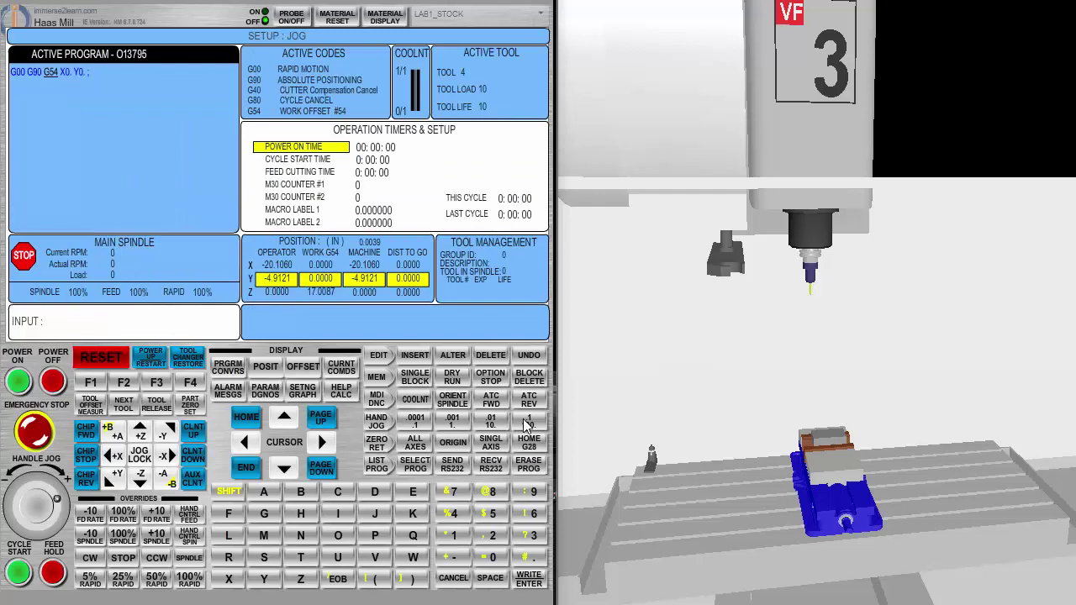
left_click(141, 482)
left_click_drag(54, 499, 32, 496)
scroll(34, 503, "down", 5)
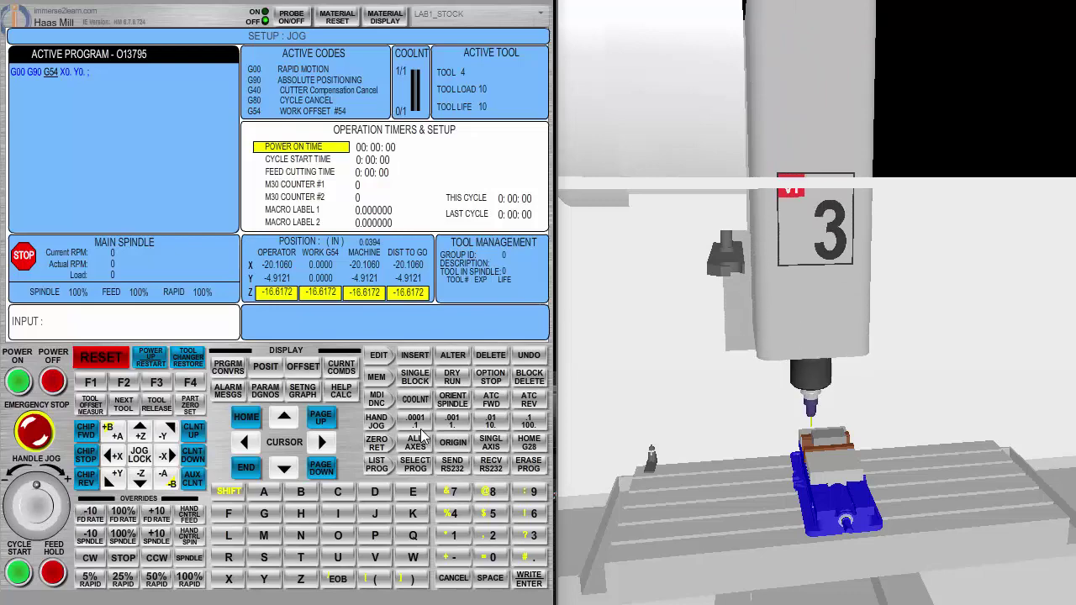
left_click_drag(812, 427, 956, 411)
left_click_drag(858, 423, 856, 468)
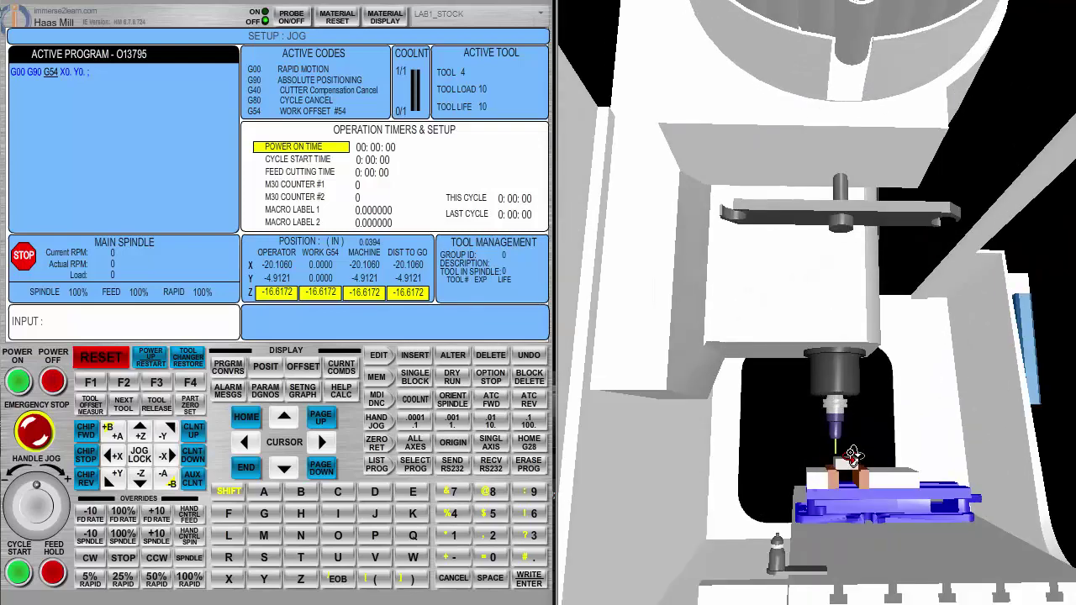
left_click_drag(852, 456, 852, 490)
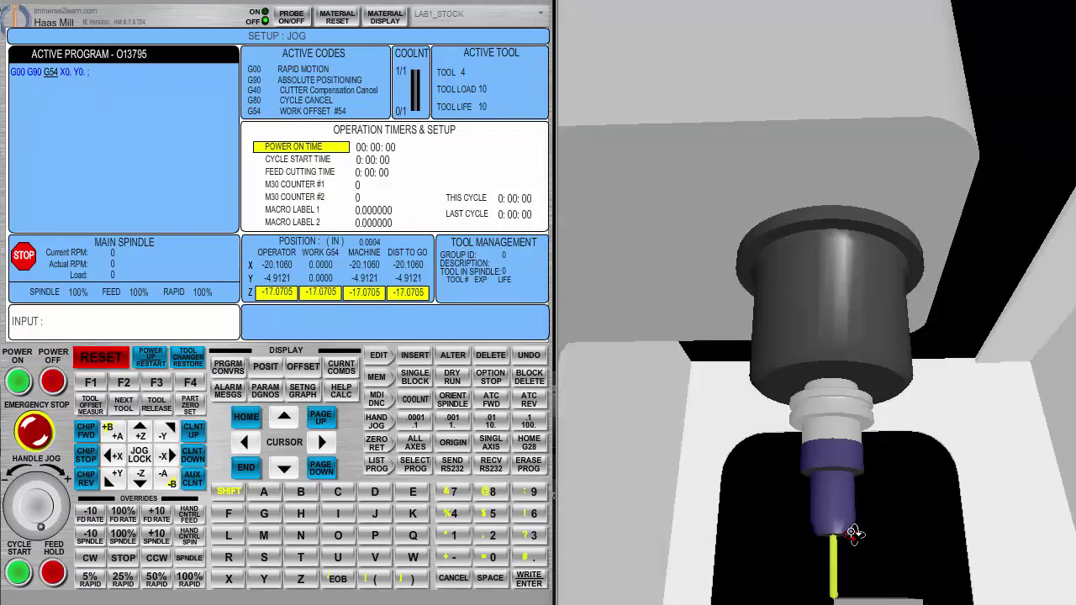
Step: Examine the tool tip's alignment with the G54 X and Y zero on the stock from several angles
left_click_drag(853, 533, 763, 541)
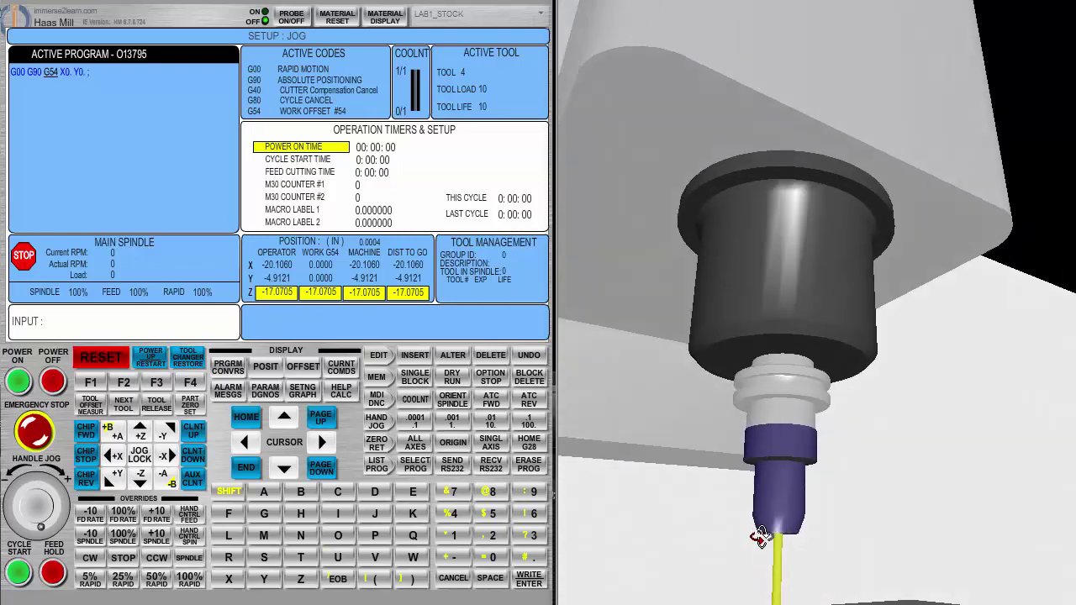
scroll(759, 527, "up", 3)
scroll(755, 517, "down", 5)
scroll(752, 506, "down", 3)
left_click_drag(857, 488, 812, 493)
scroll(809, 495, "down", 2)
left_click_drag(834, 456, 833, 494)
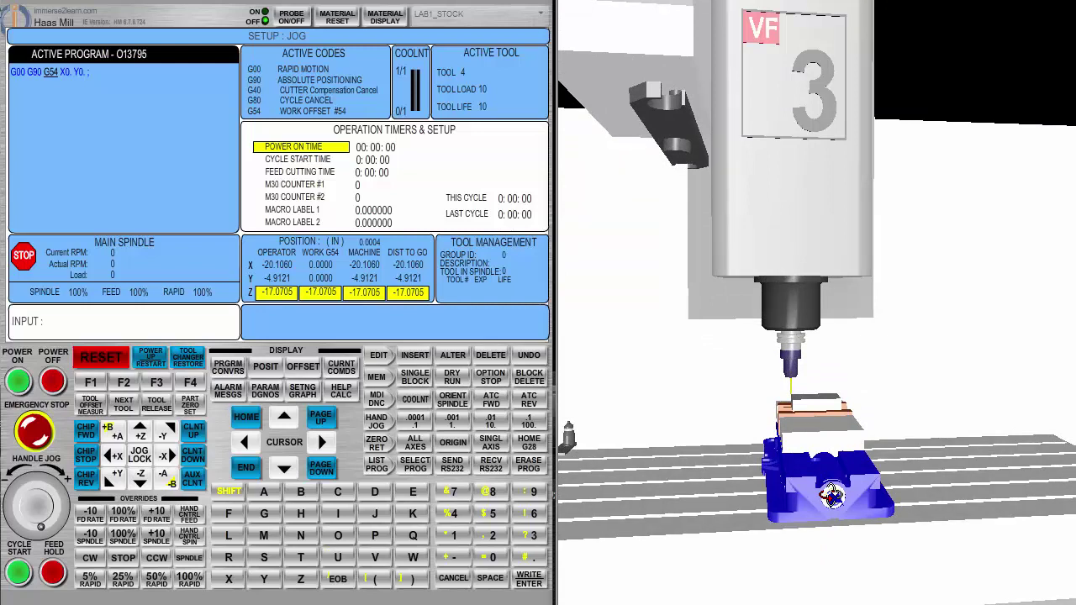
Step: Home the Z axis on its own to clear the part, followed by the Y axis
left_click(376, 443)
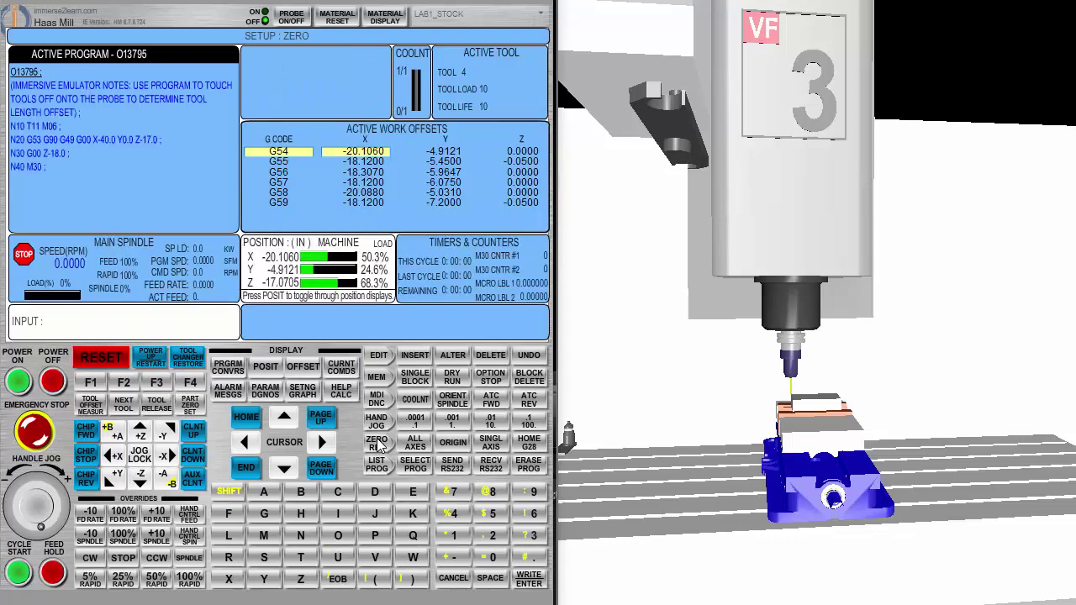
left_click(301, 580)
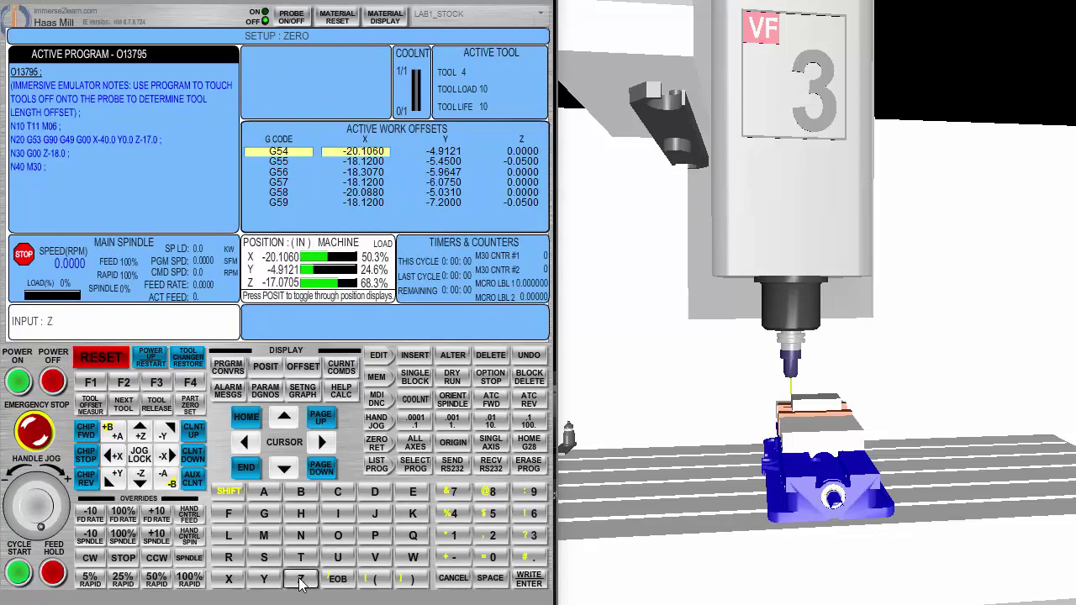
left_click(529, 443)
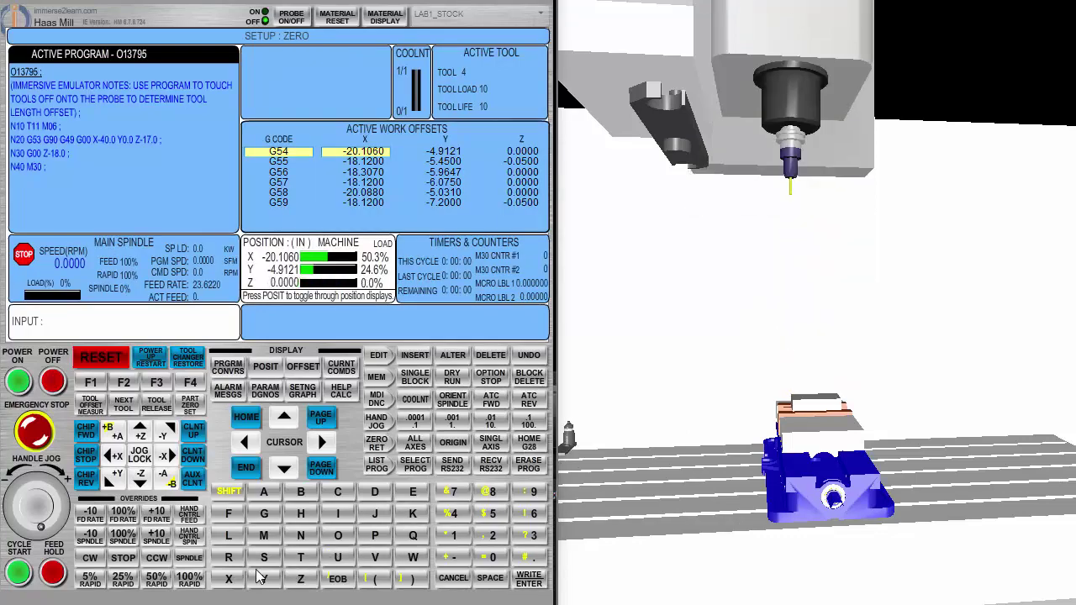
left_click(529, 443)
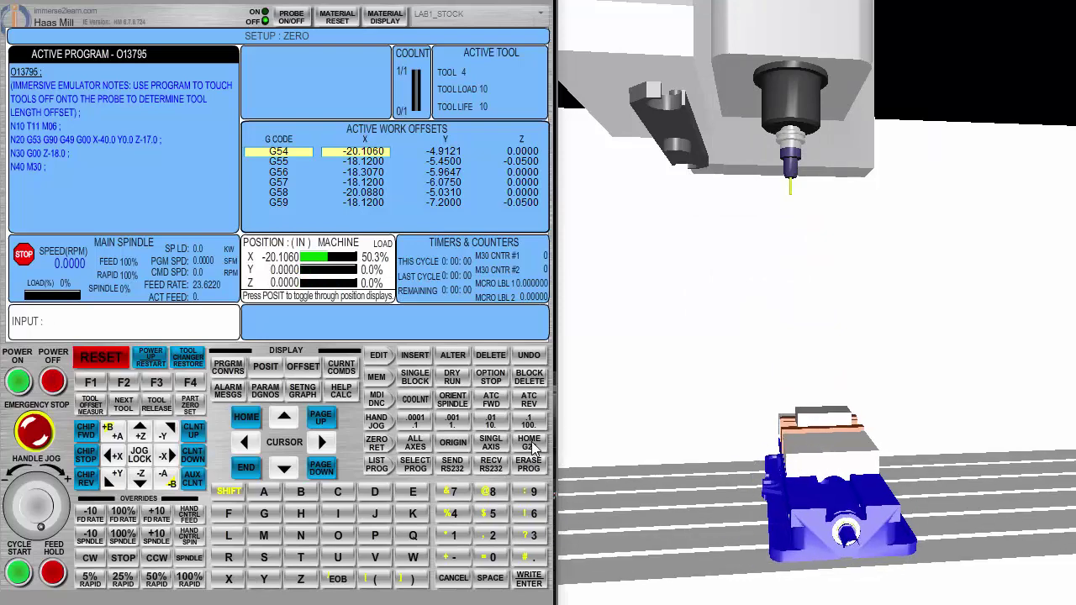
scroll(863, 373, "down", 3)
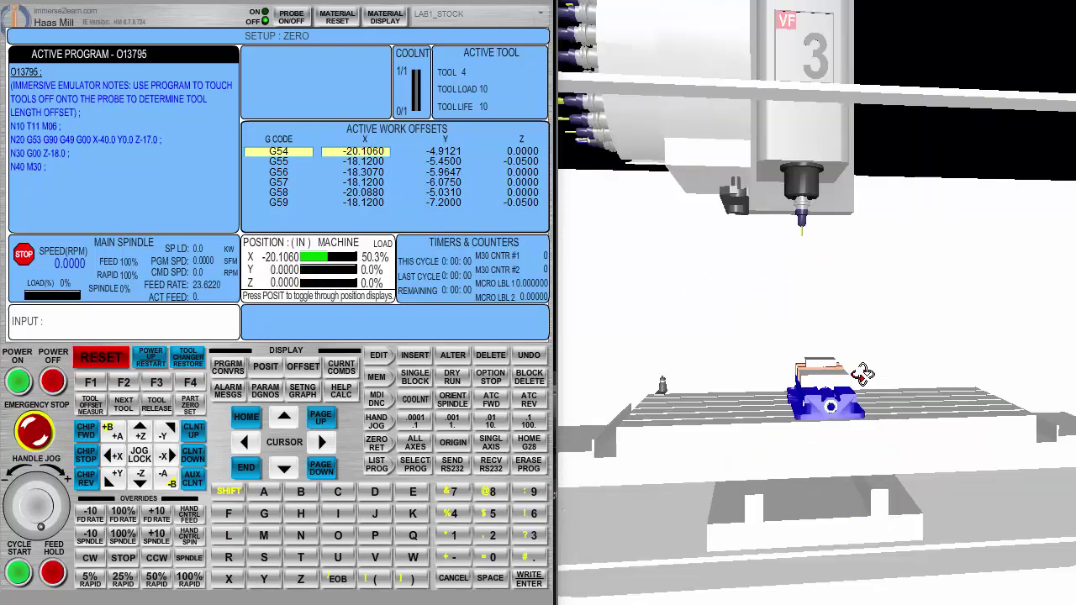